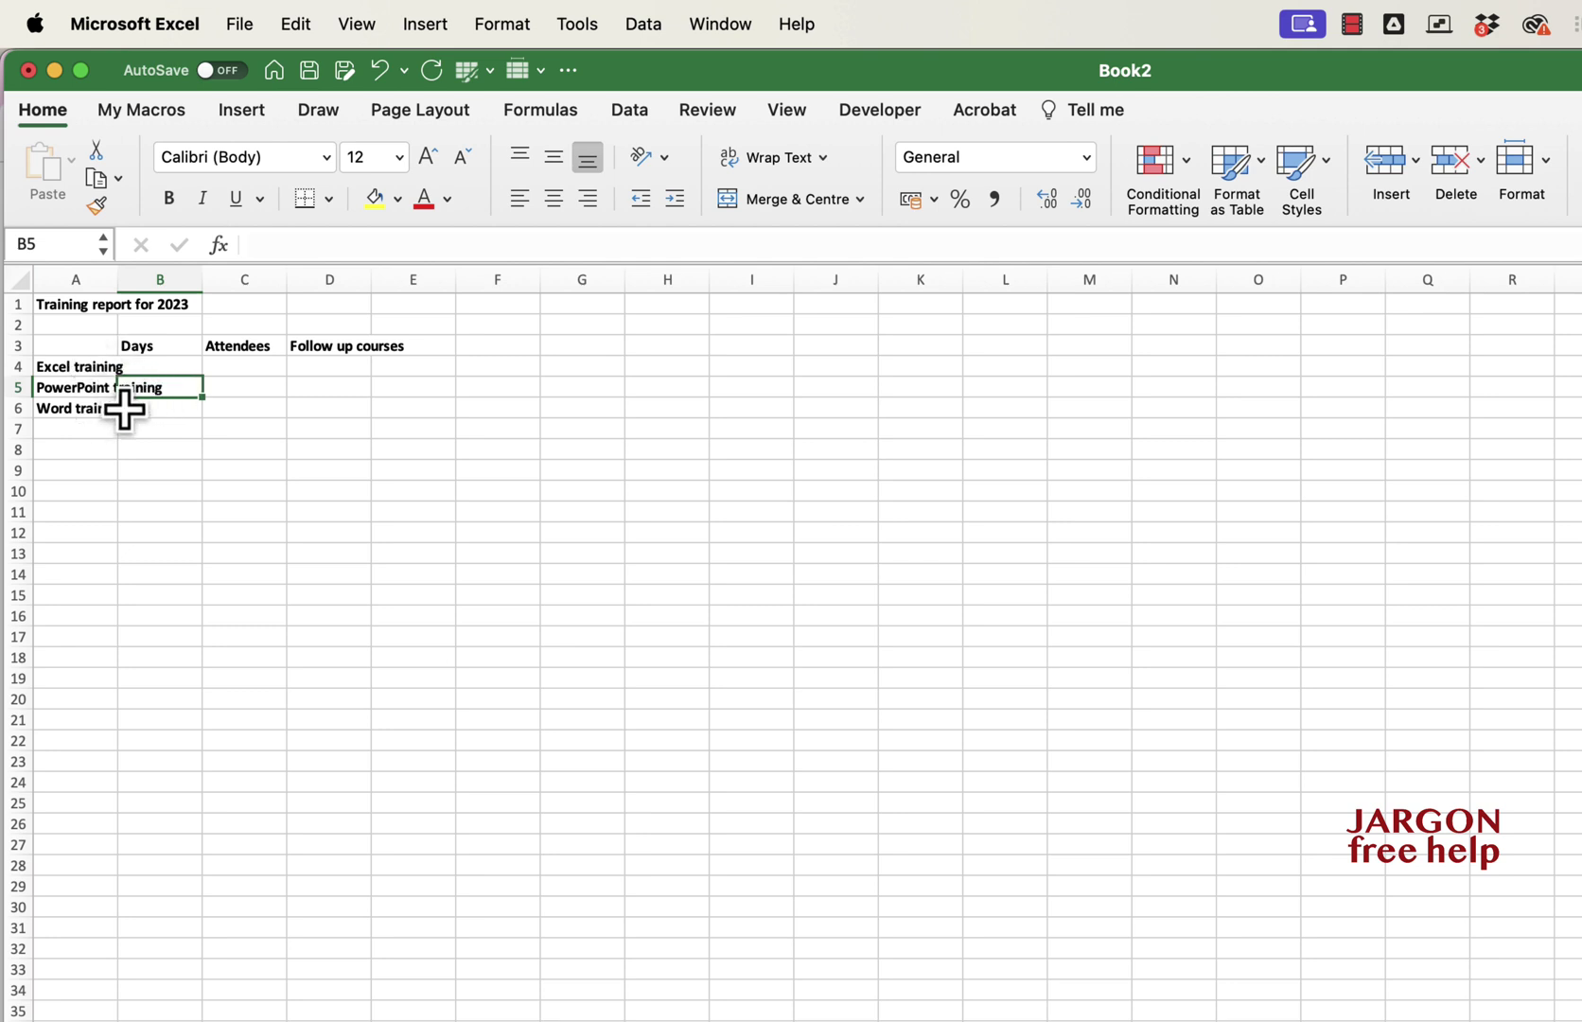
Enter 100 in cell B5 as the PowerPoint training days.
left_click_drag(156, 389, 168, 390)
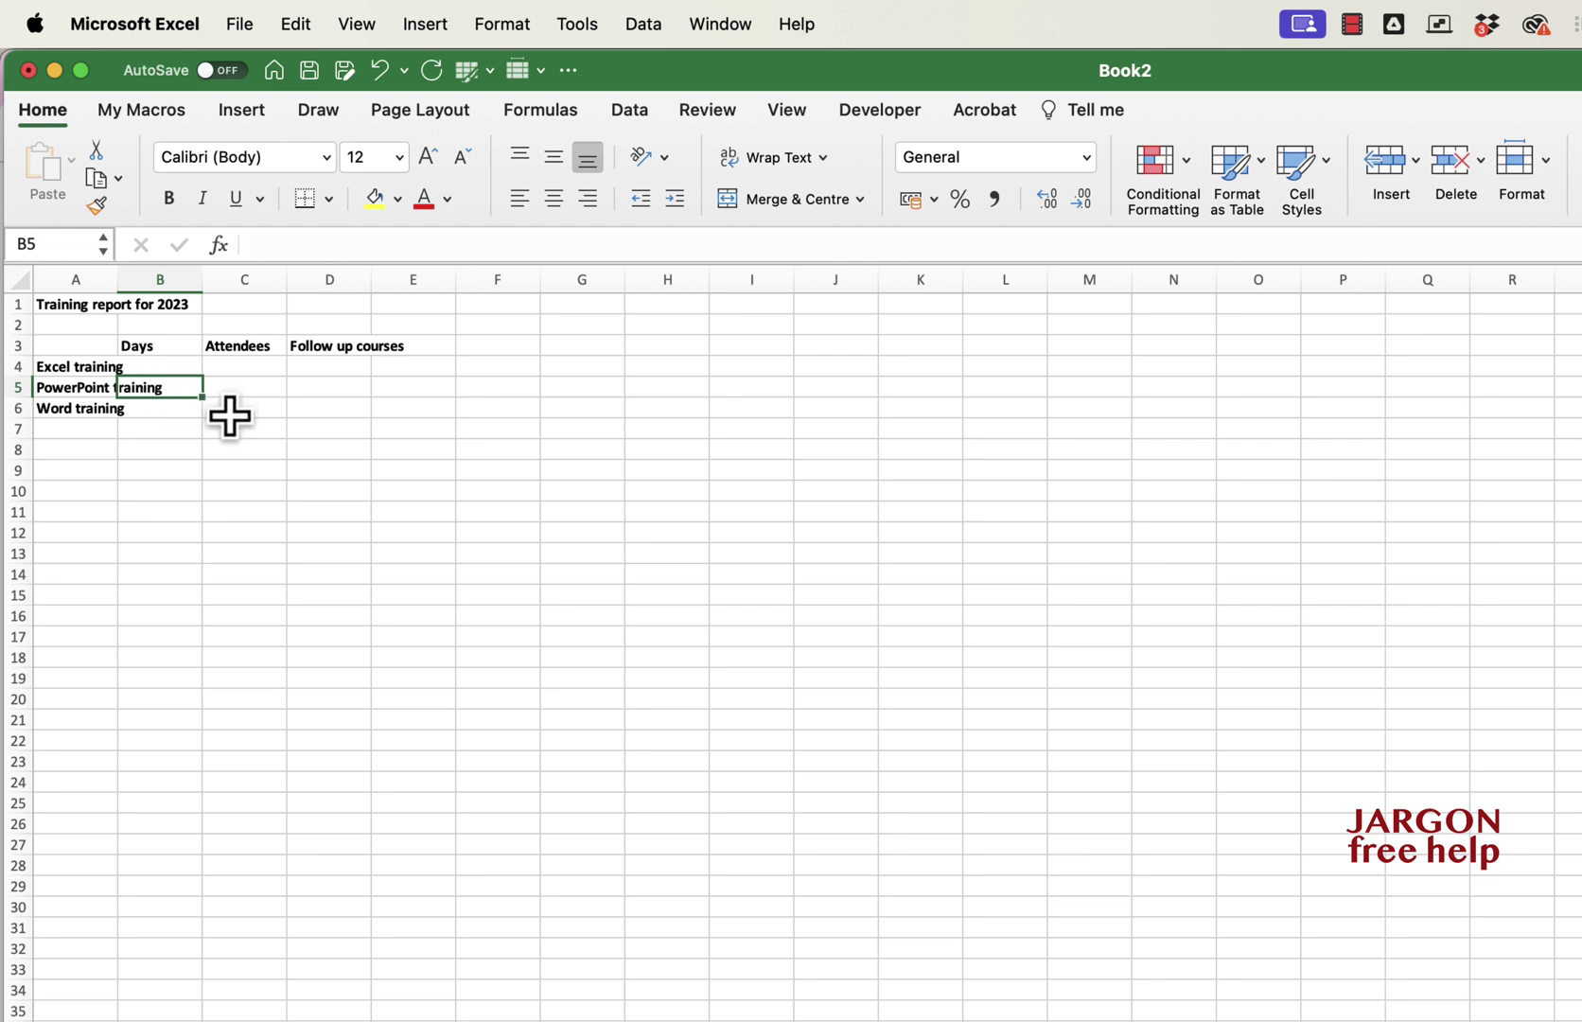
type("100")
key("Return")
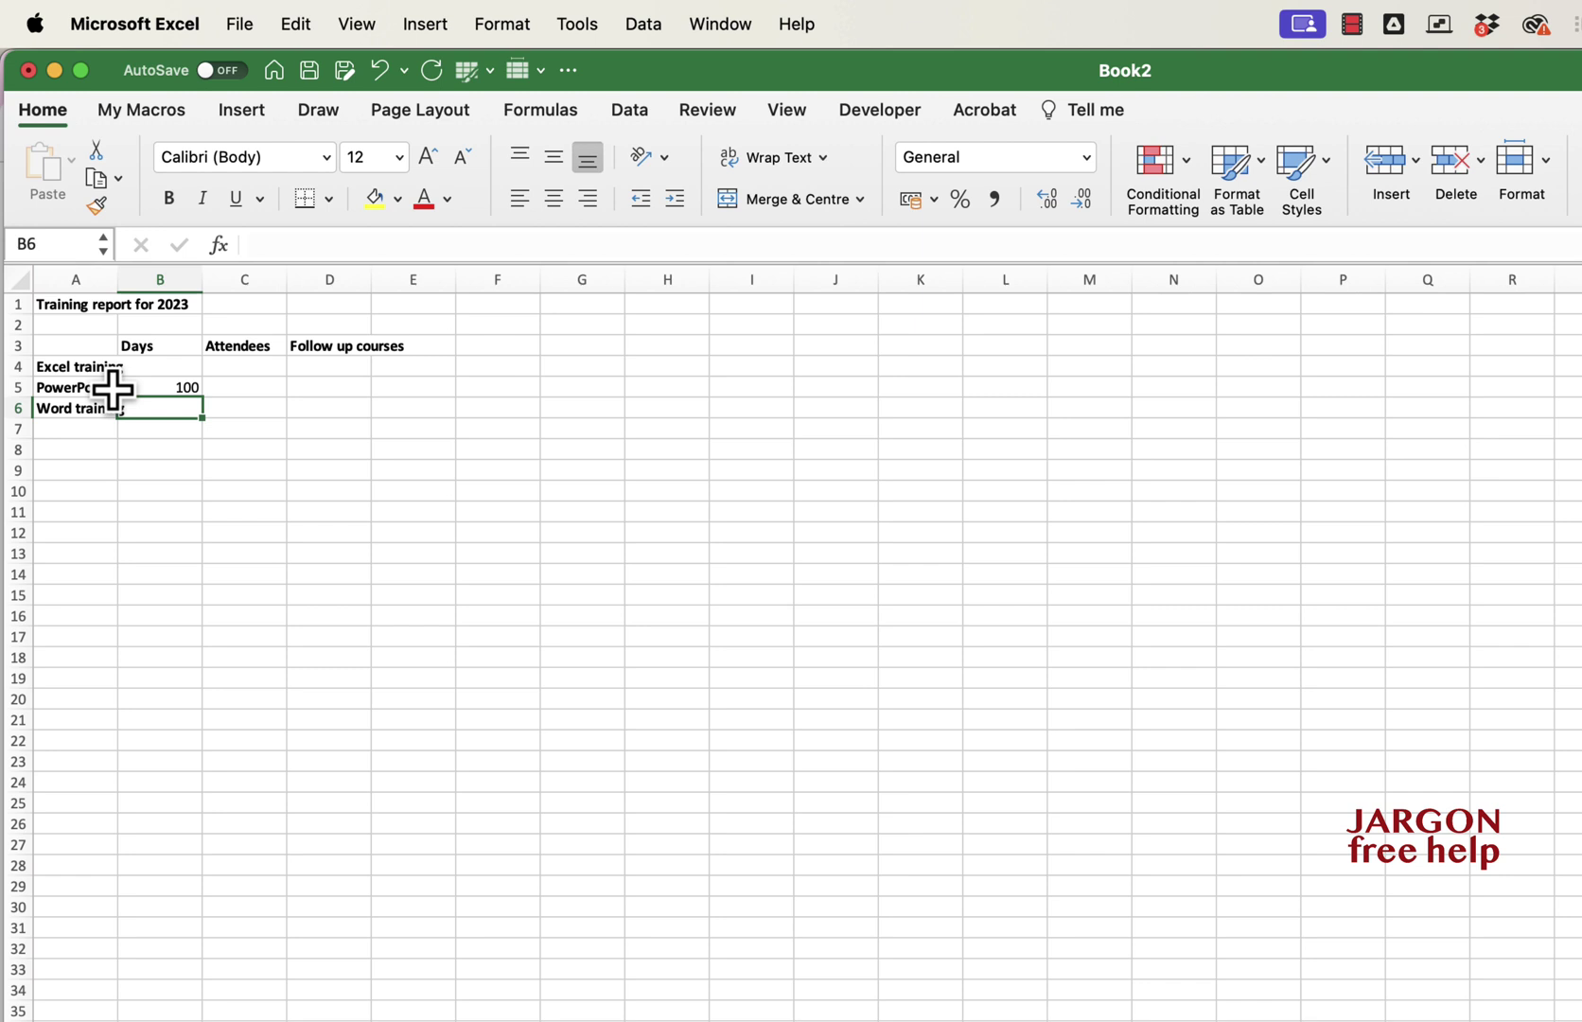
Drag column A wider, to about 17.67, so 'PowerPoint training' fits.
left_click(78, 274)
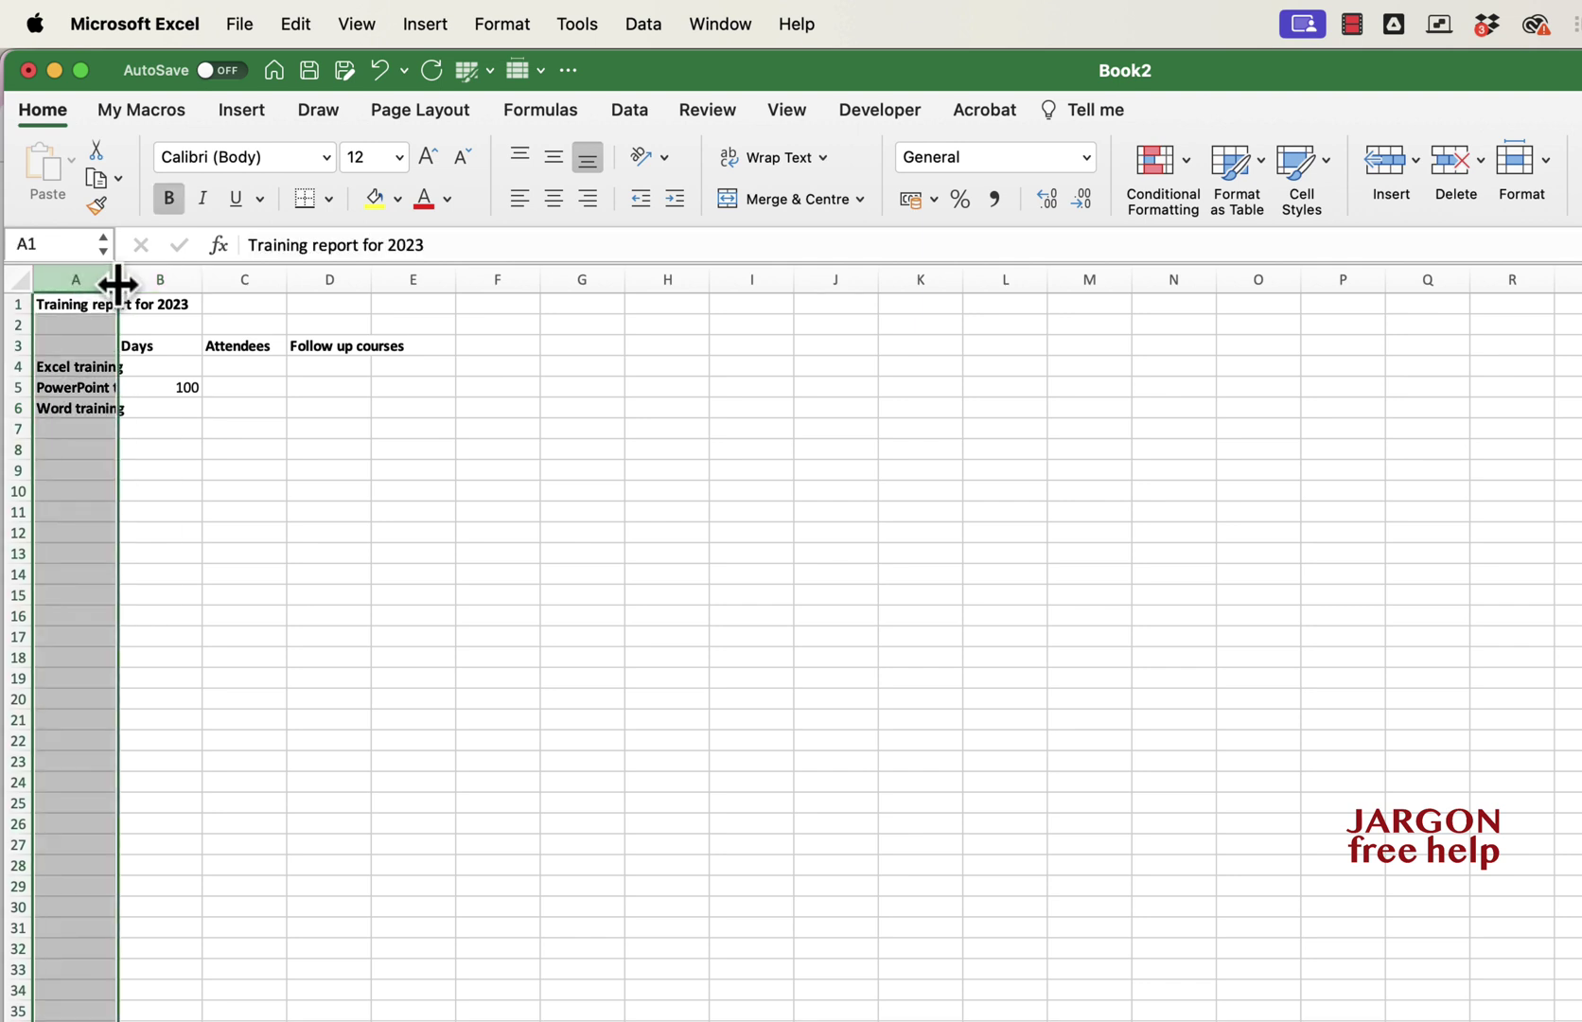
left_click_drag(117, 284, 177, 281)
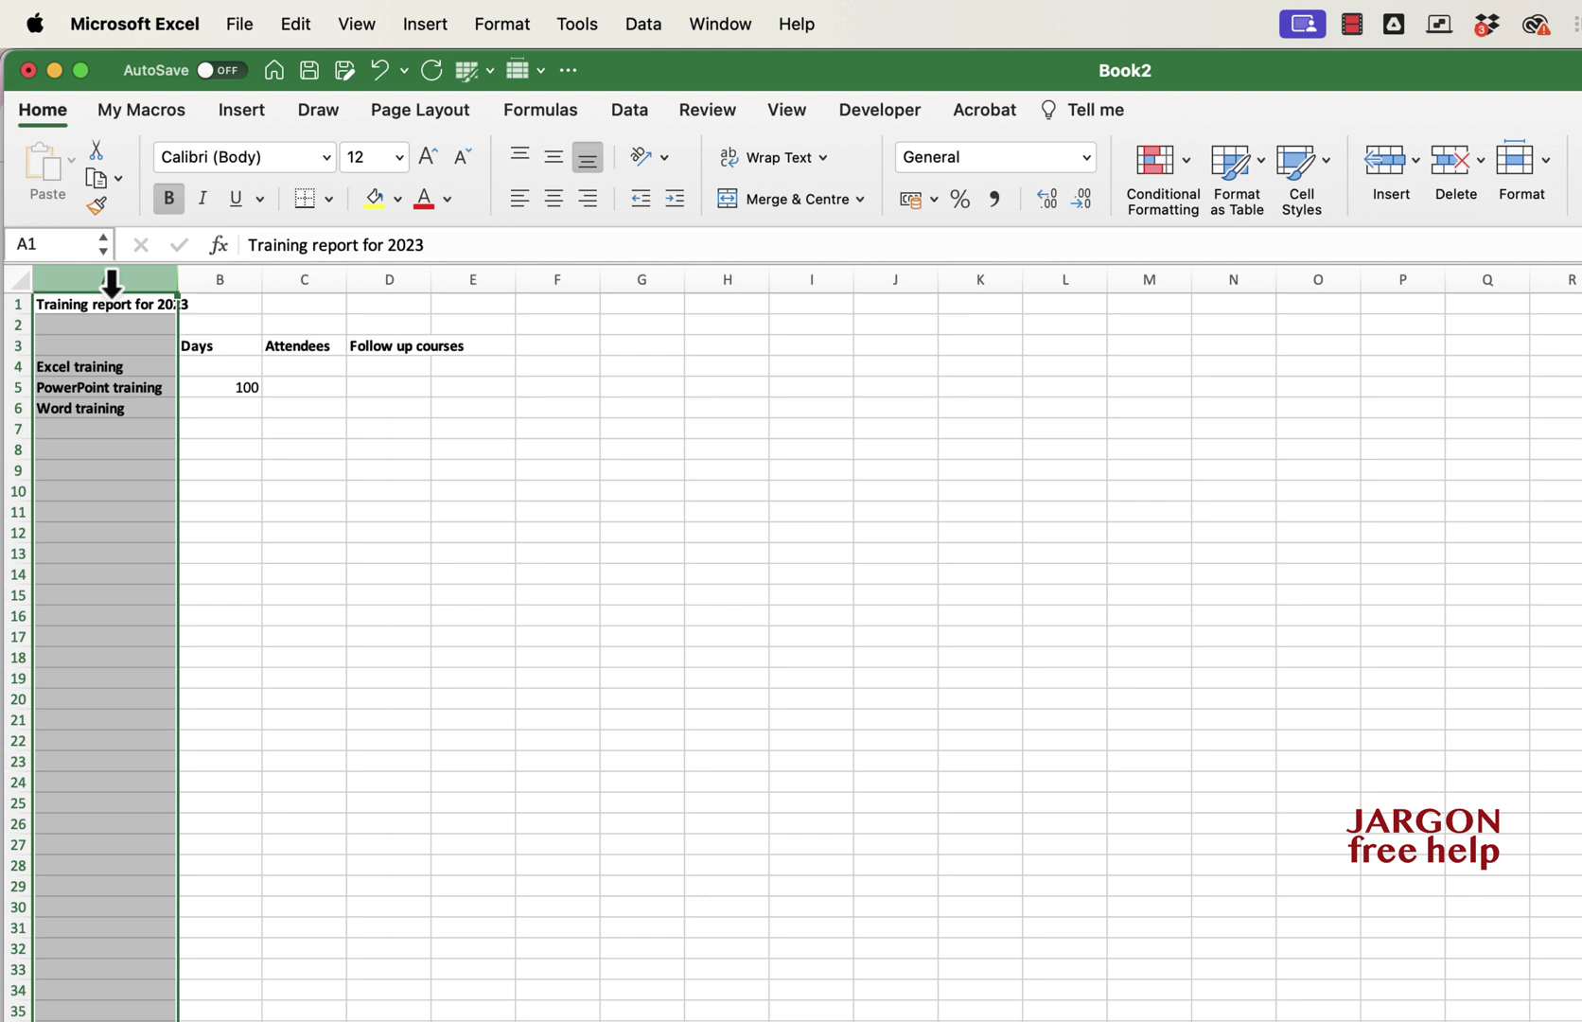
Give column A an exact width of 20 through Column Width.
right_click(112, 283)
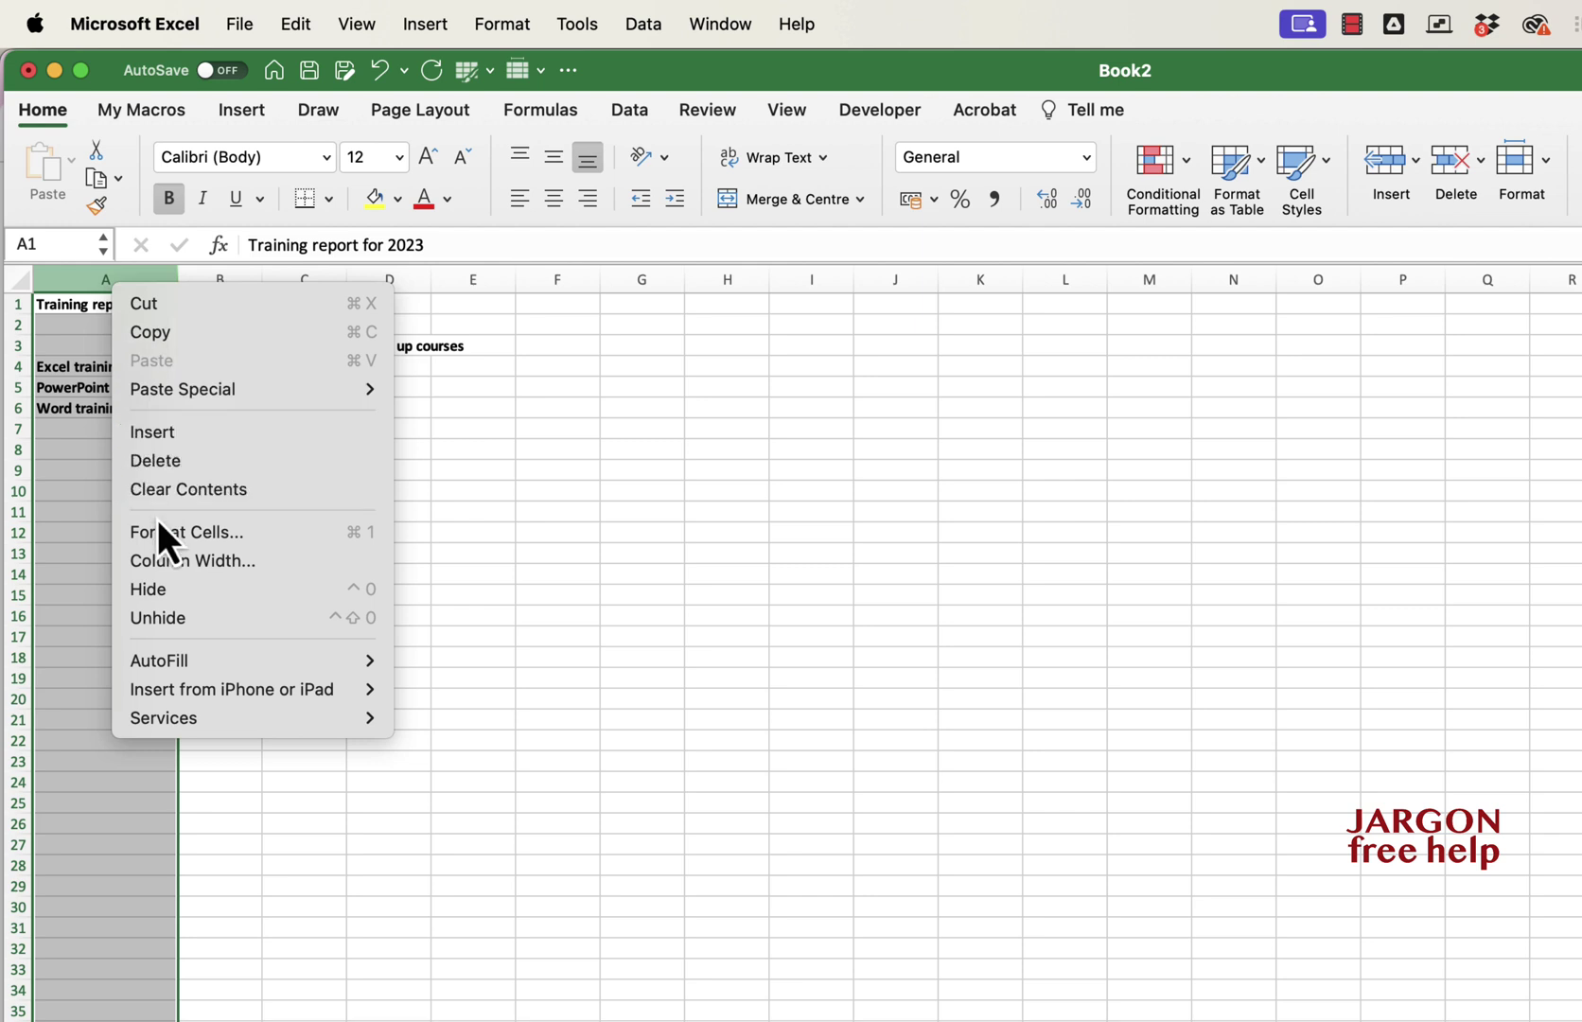
left_click(161, 558)
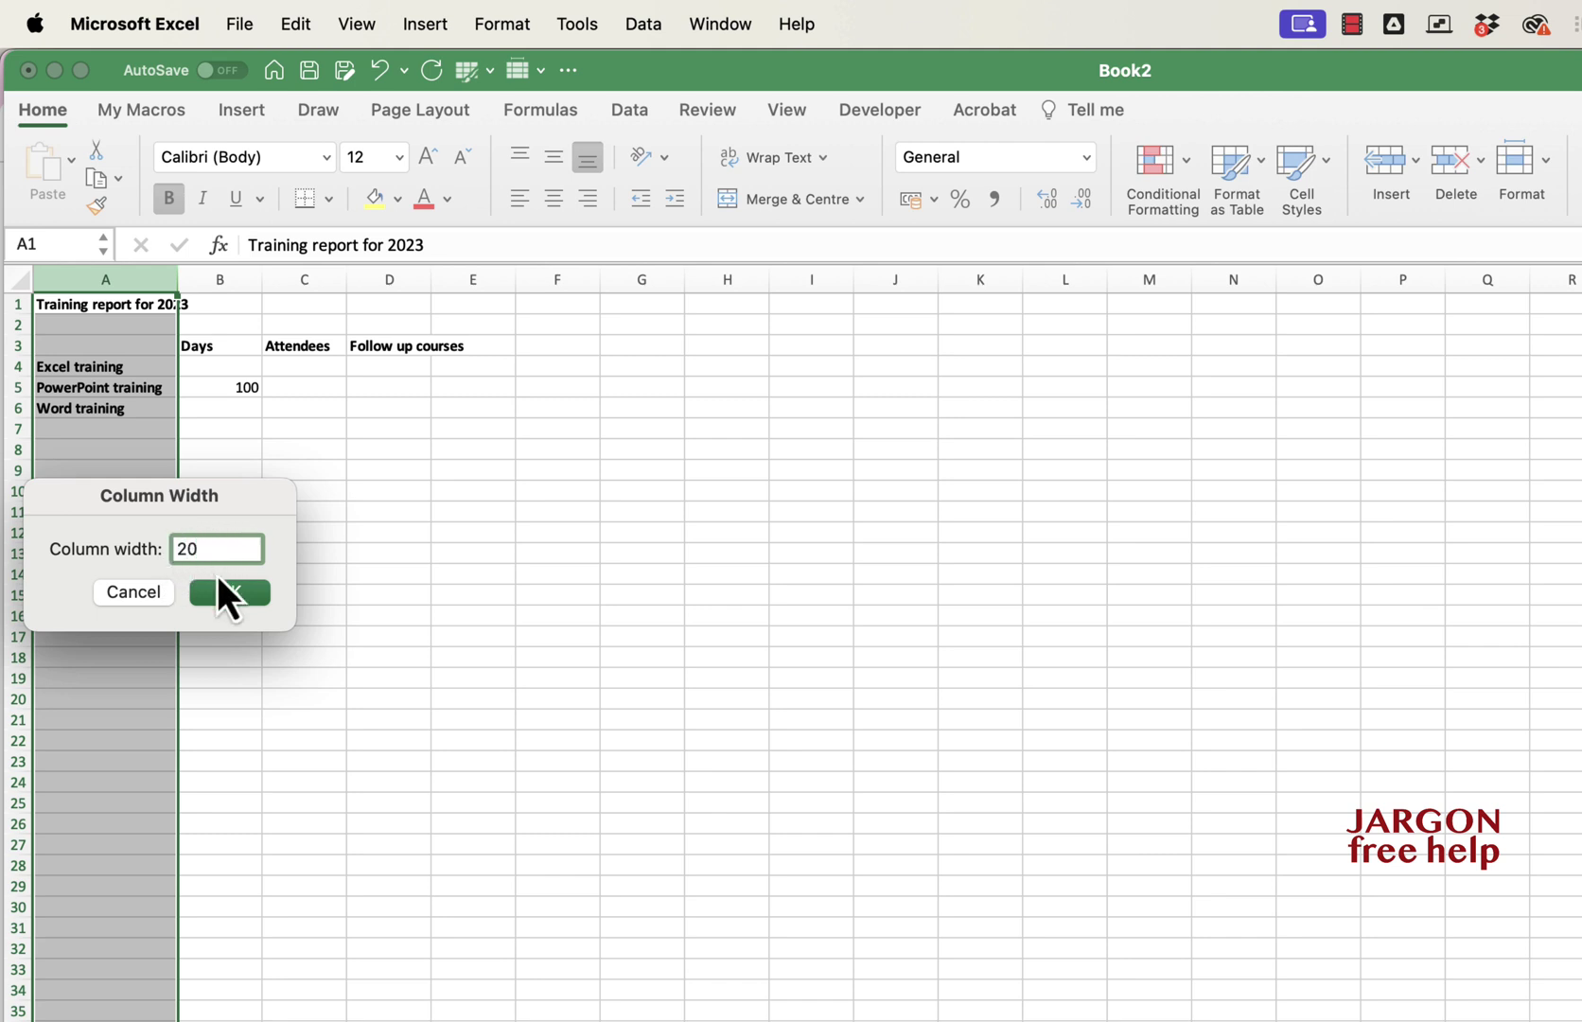
left_click(219, 581)
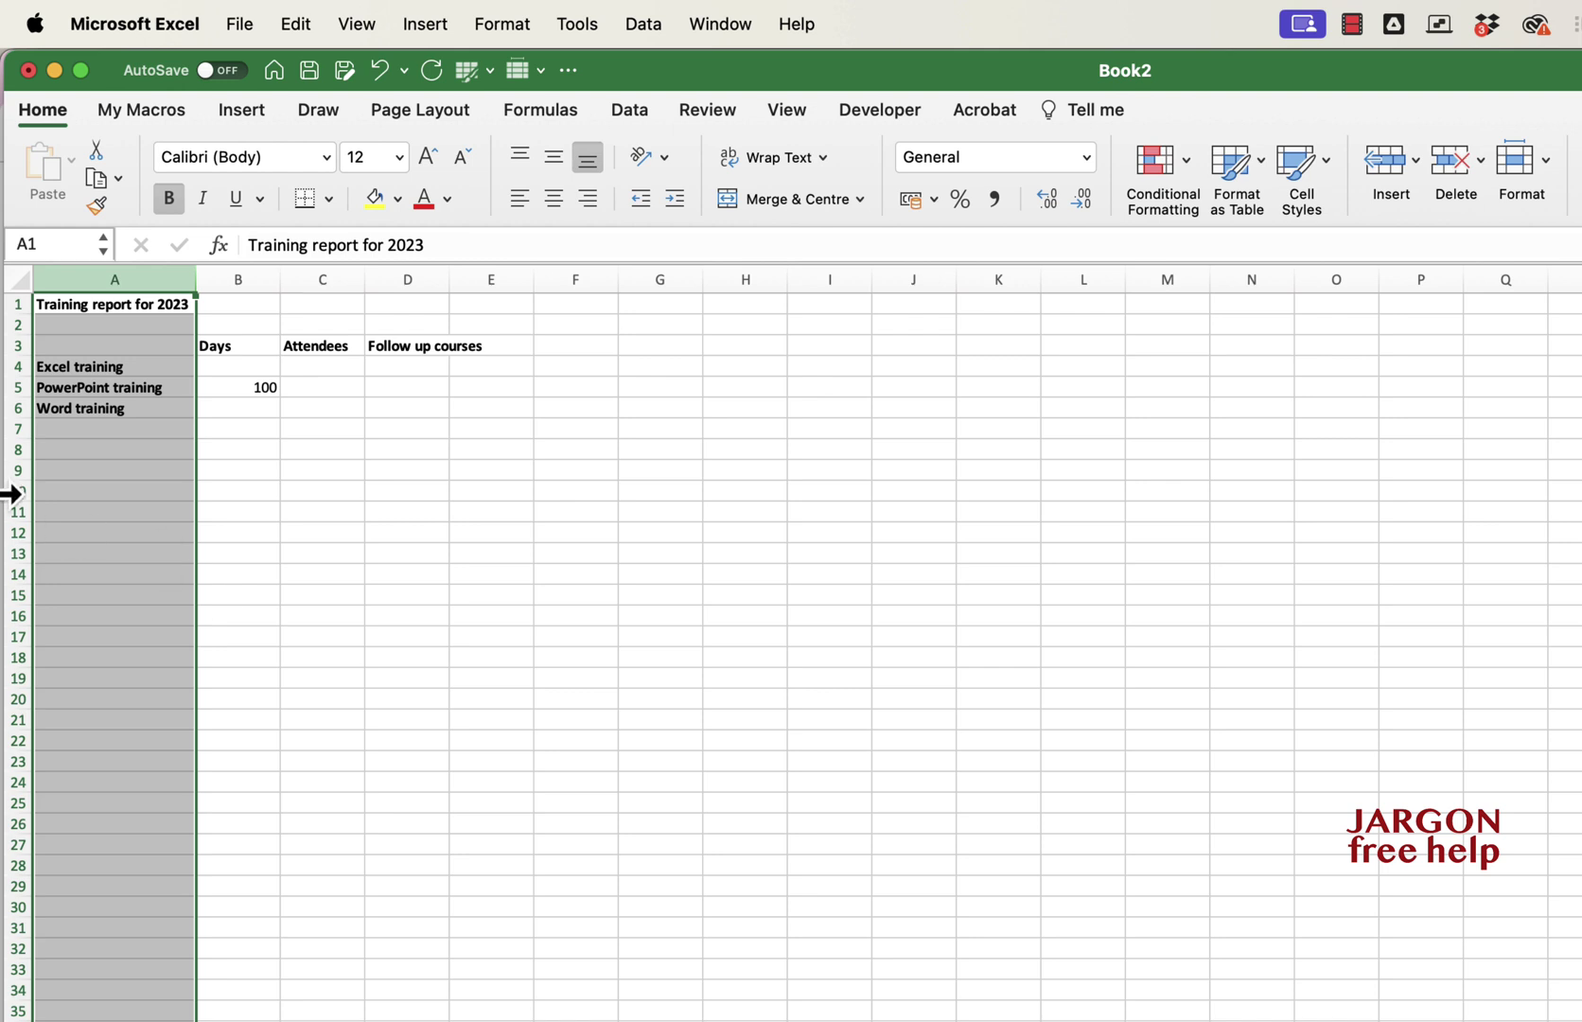
Narrow column A back to about 10.83, then AutoFit it to 'PowerPoint training'.
left_click(274, 491)
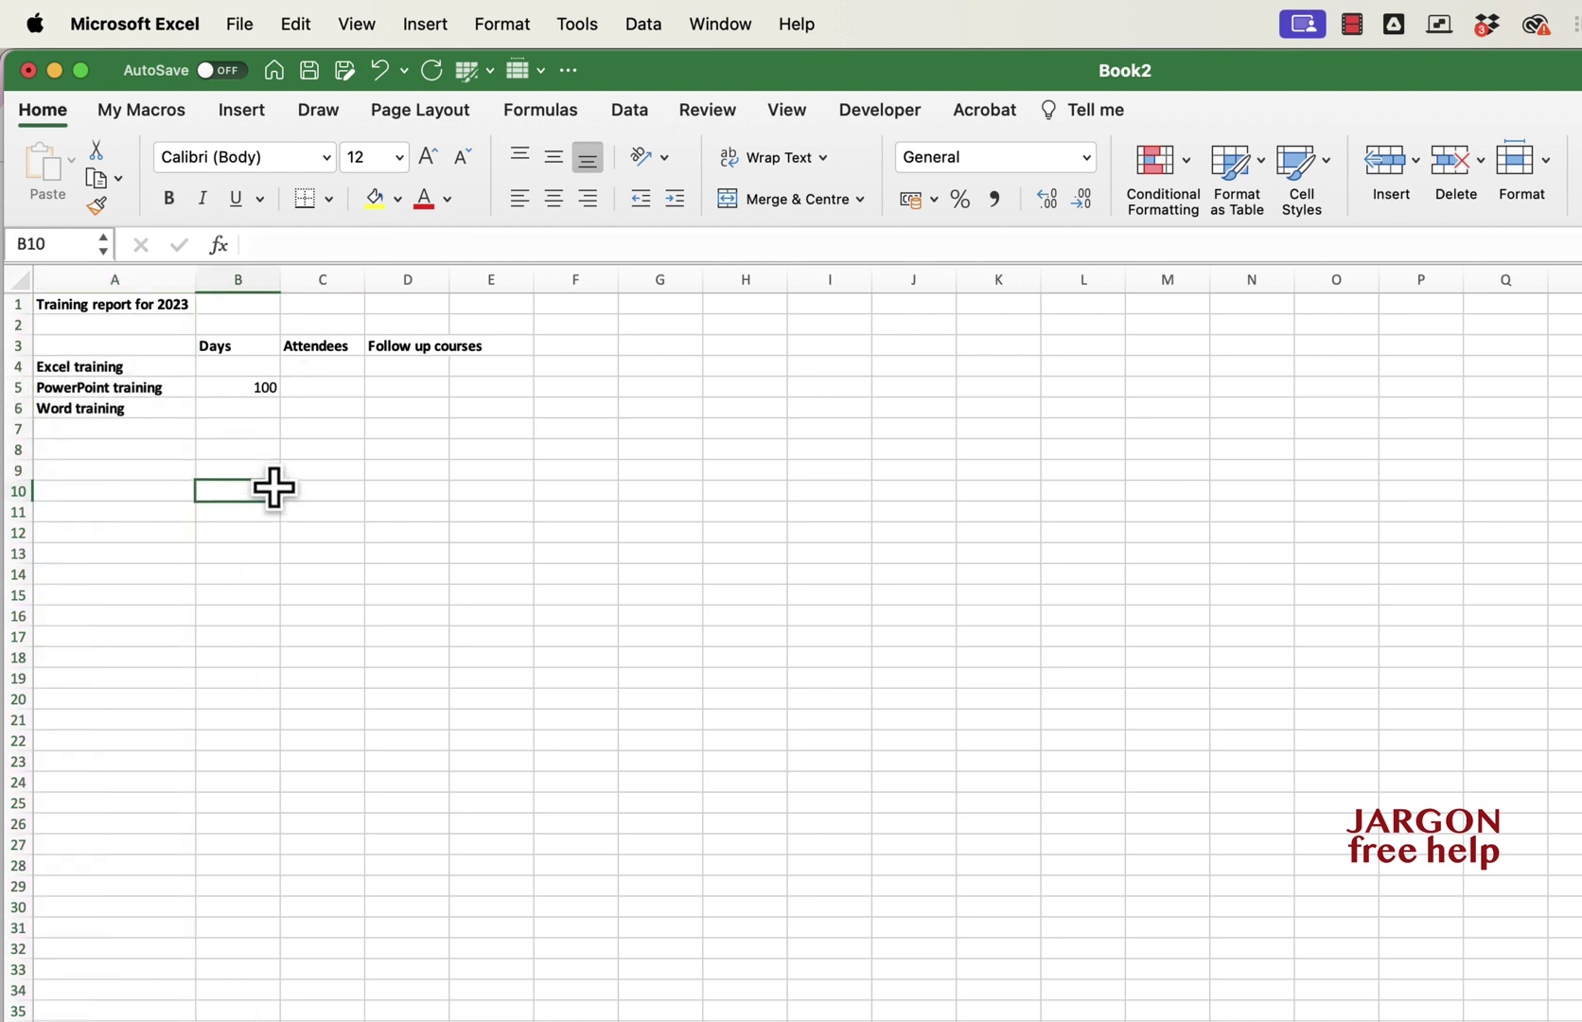
left_click_drag(195, 289, 121, 288)
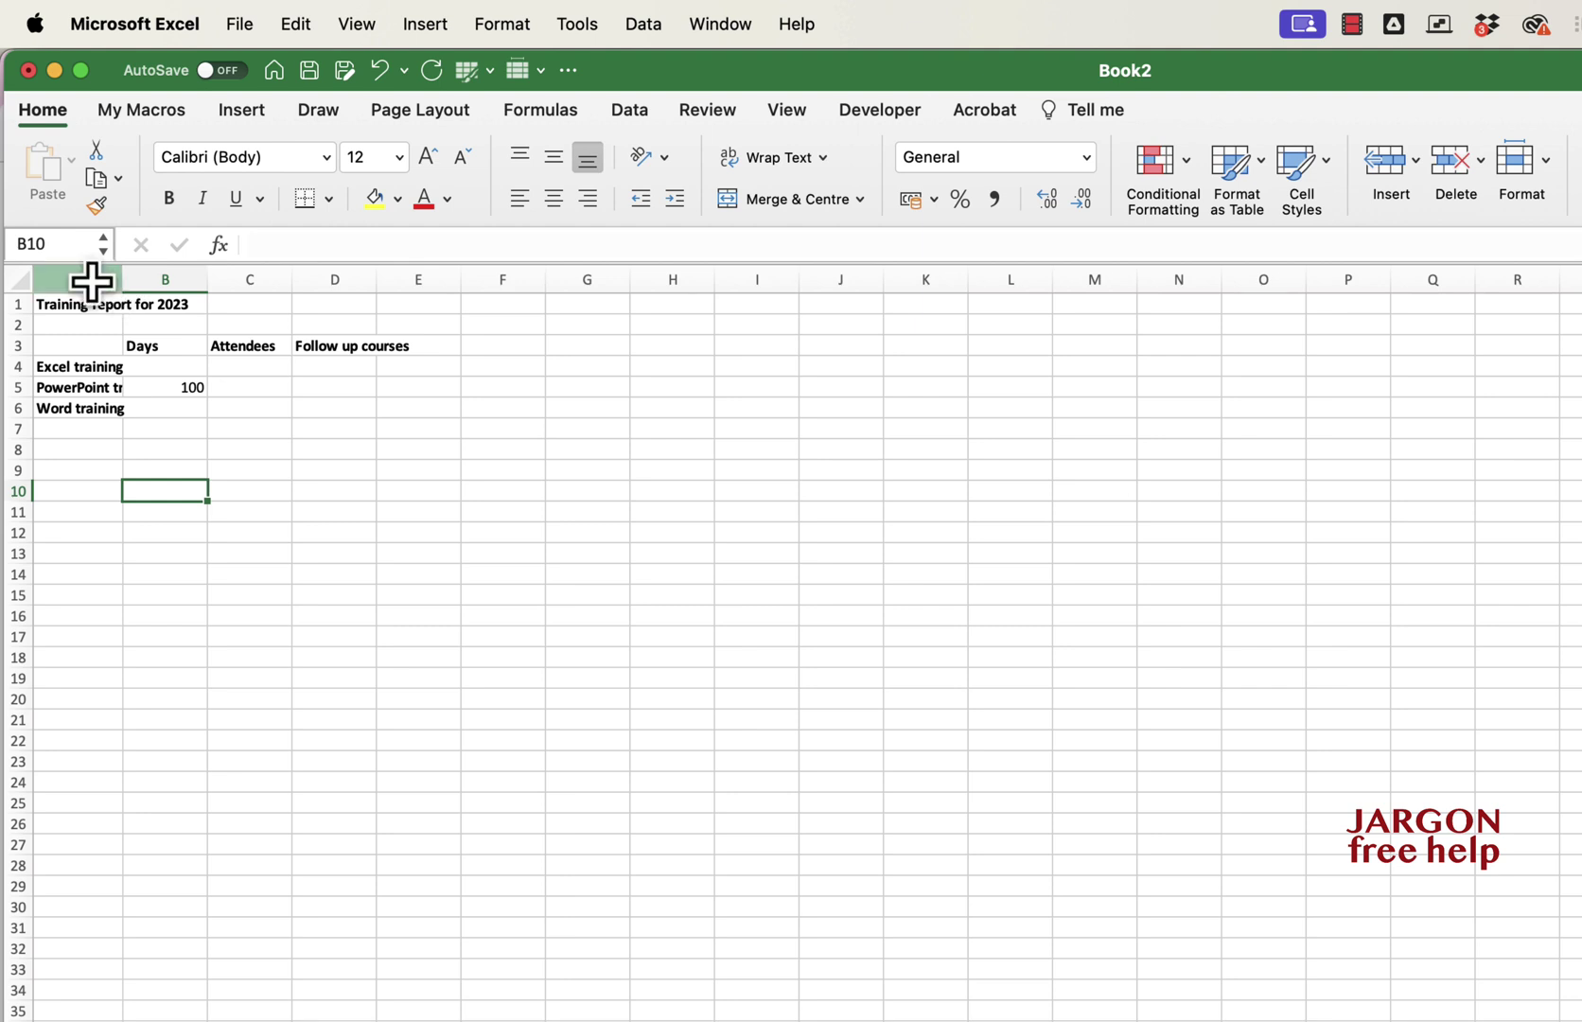
left_click(92, 281)
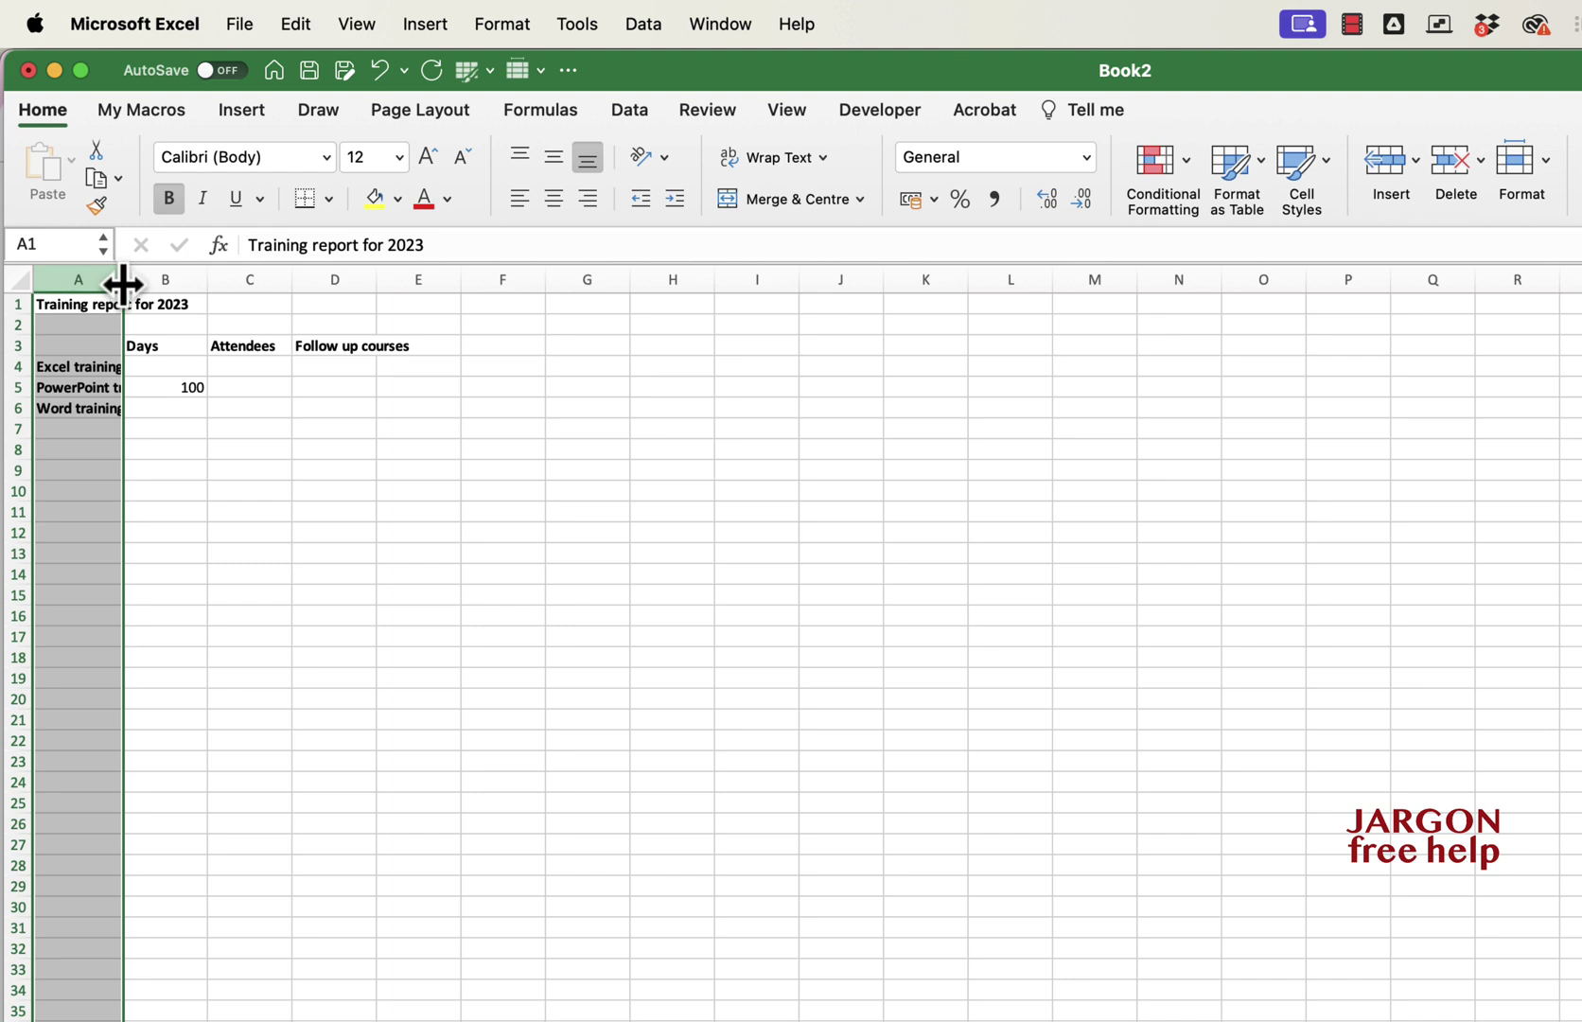
left_click(221, 413)
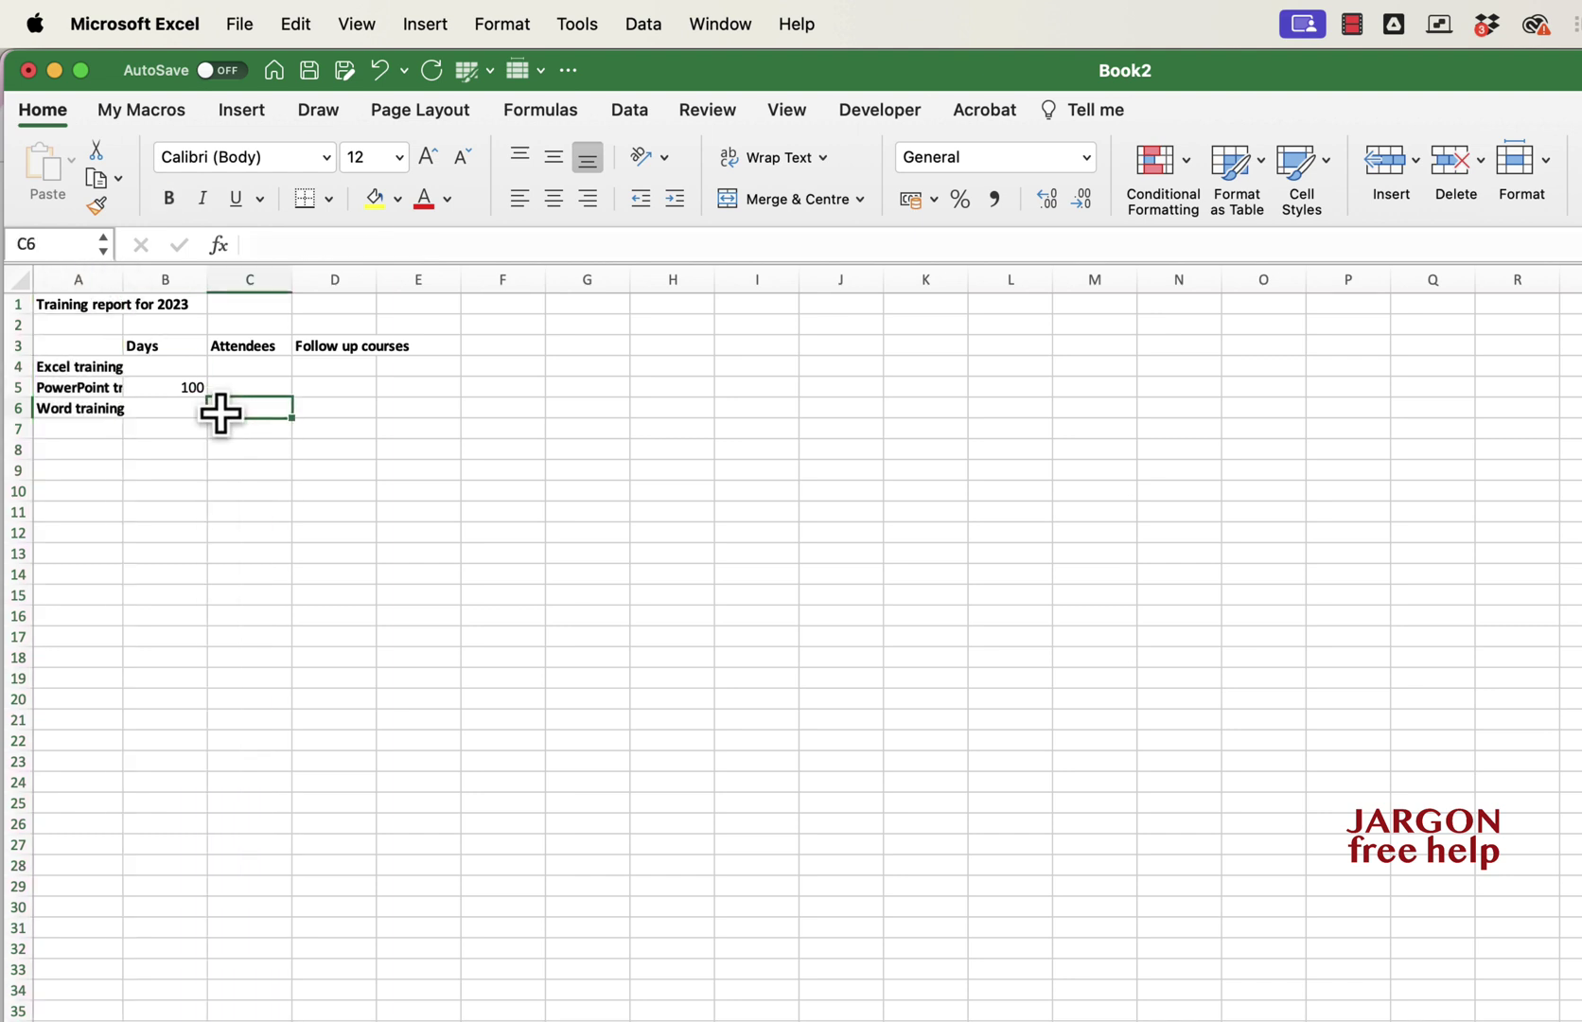
double_click(121, 280)
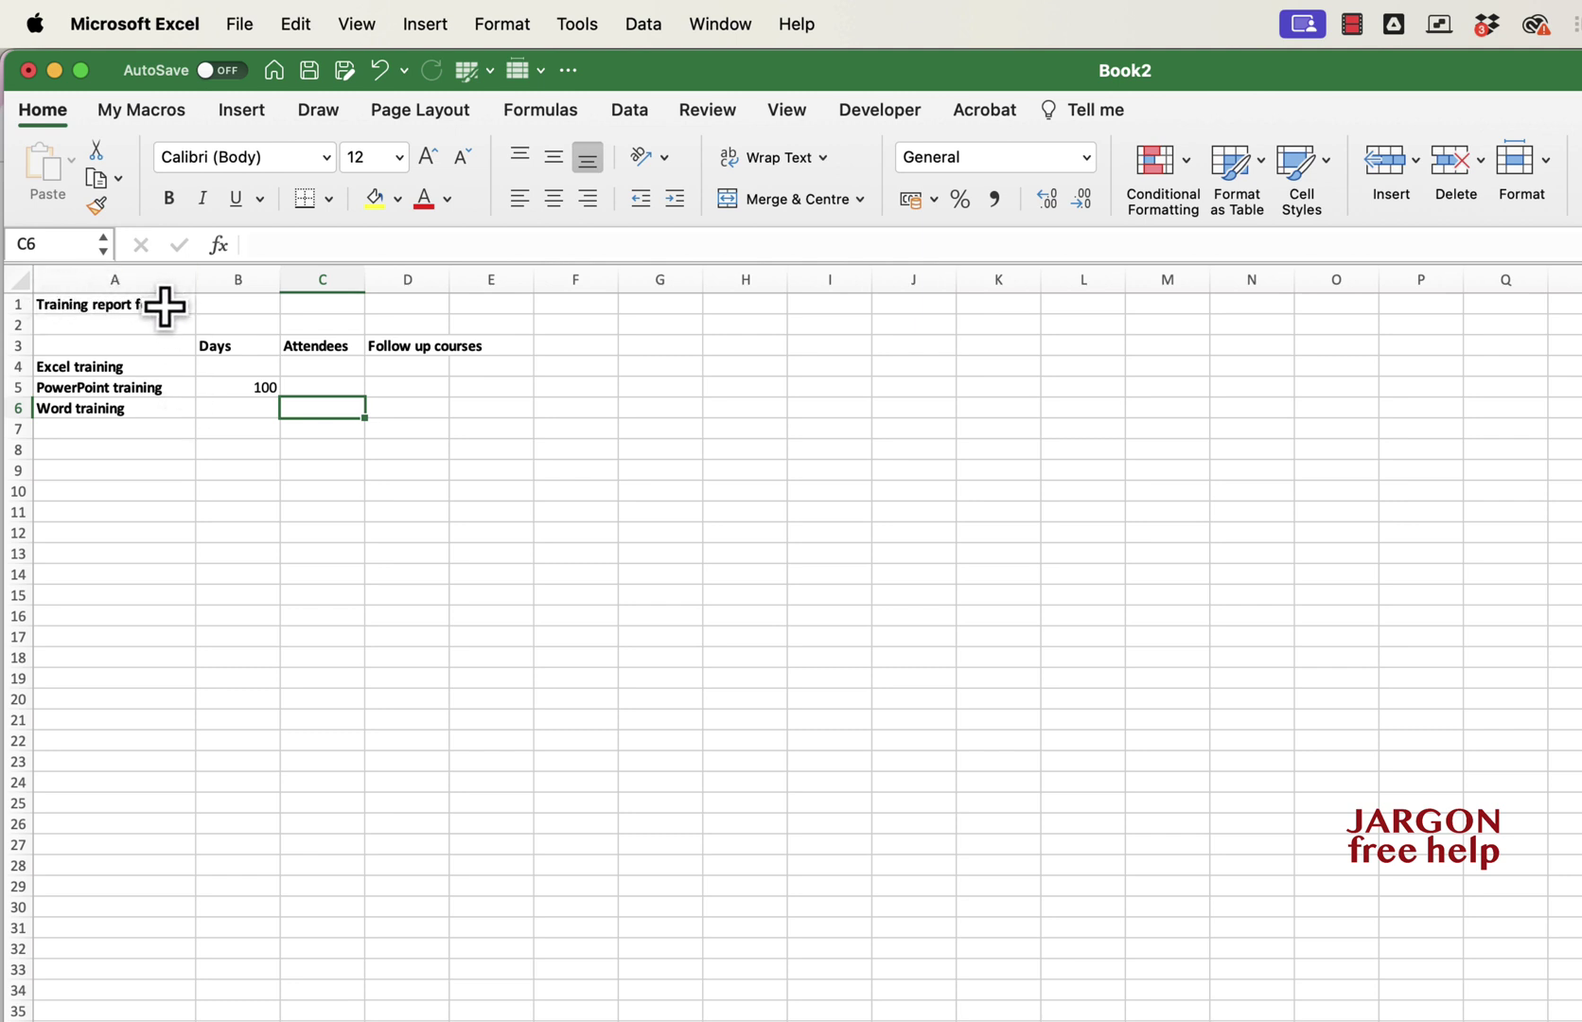
AutoFit column D to its 'Follow up courses' heading.
left_click(388, 345)
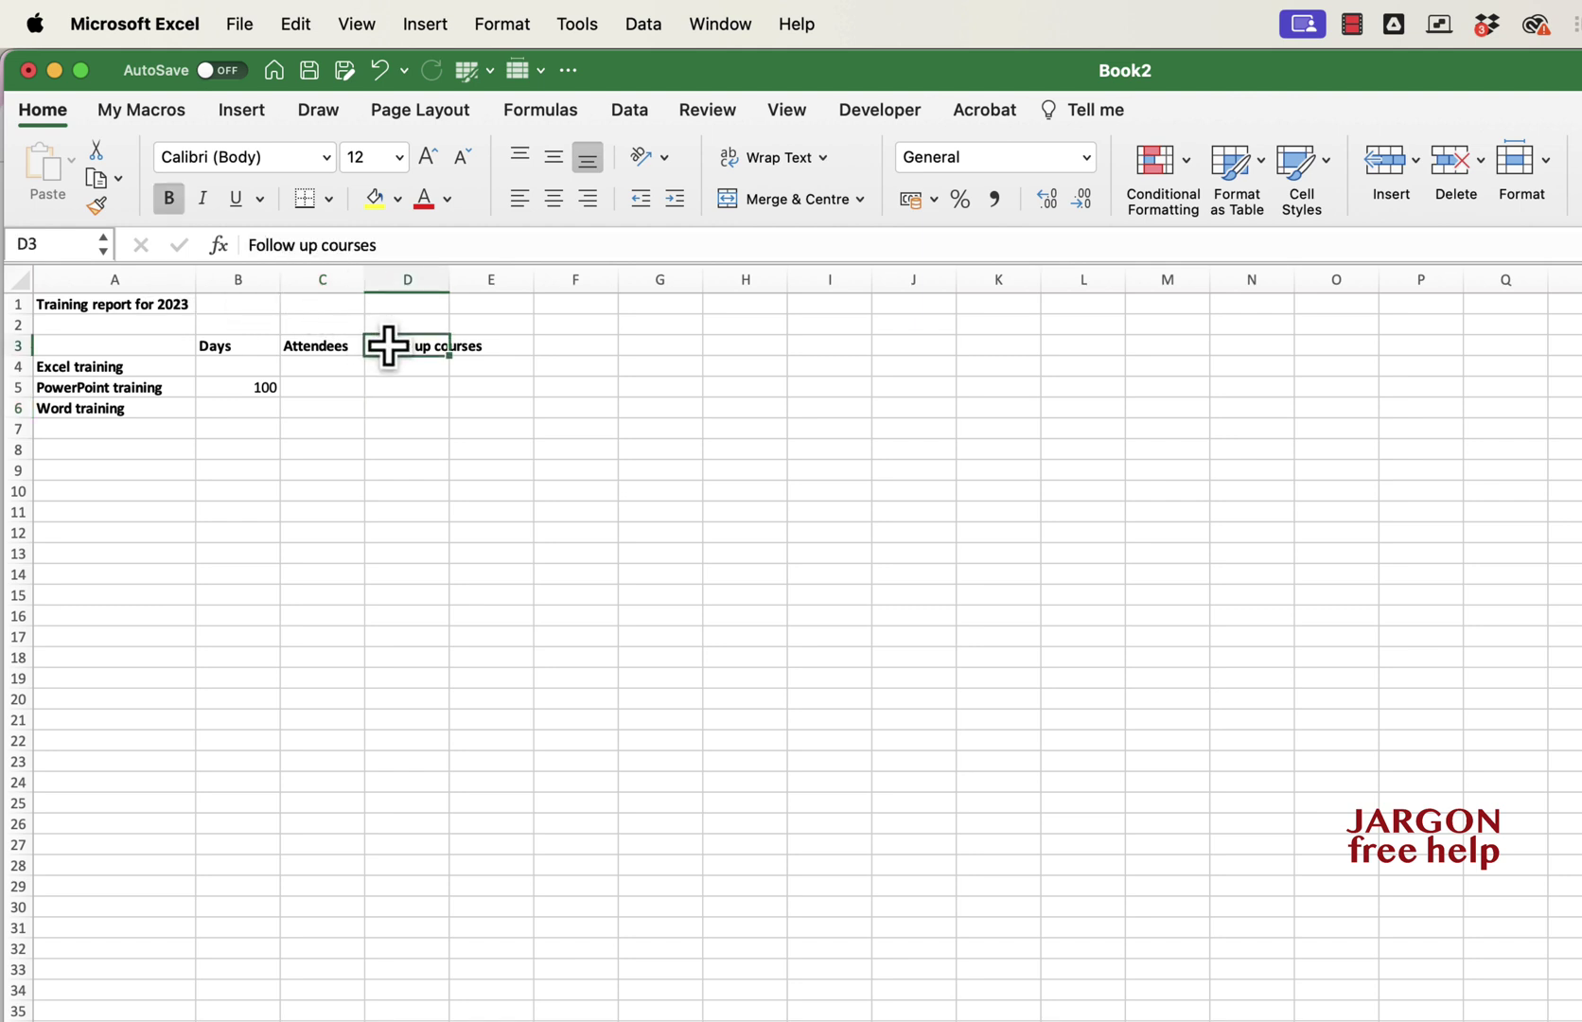
double_click(450, 280)
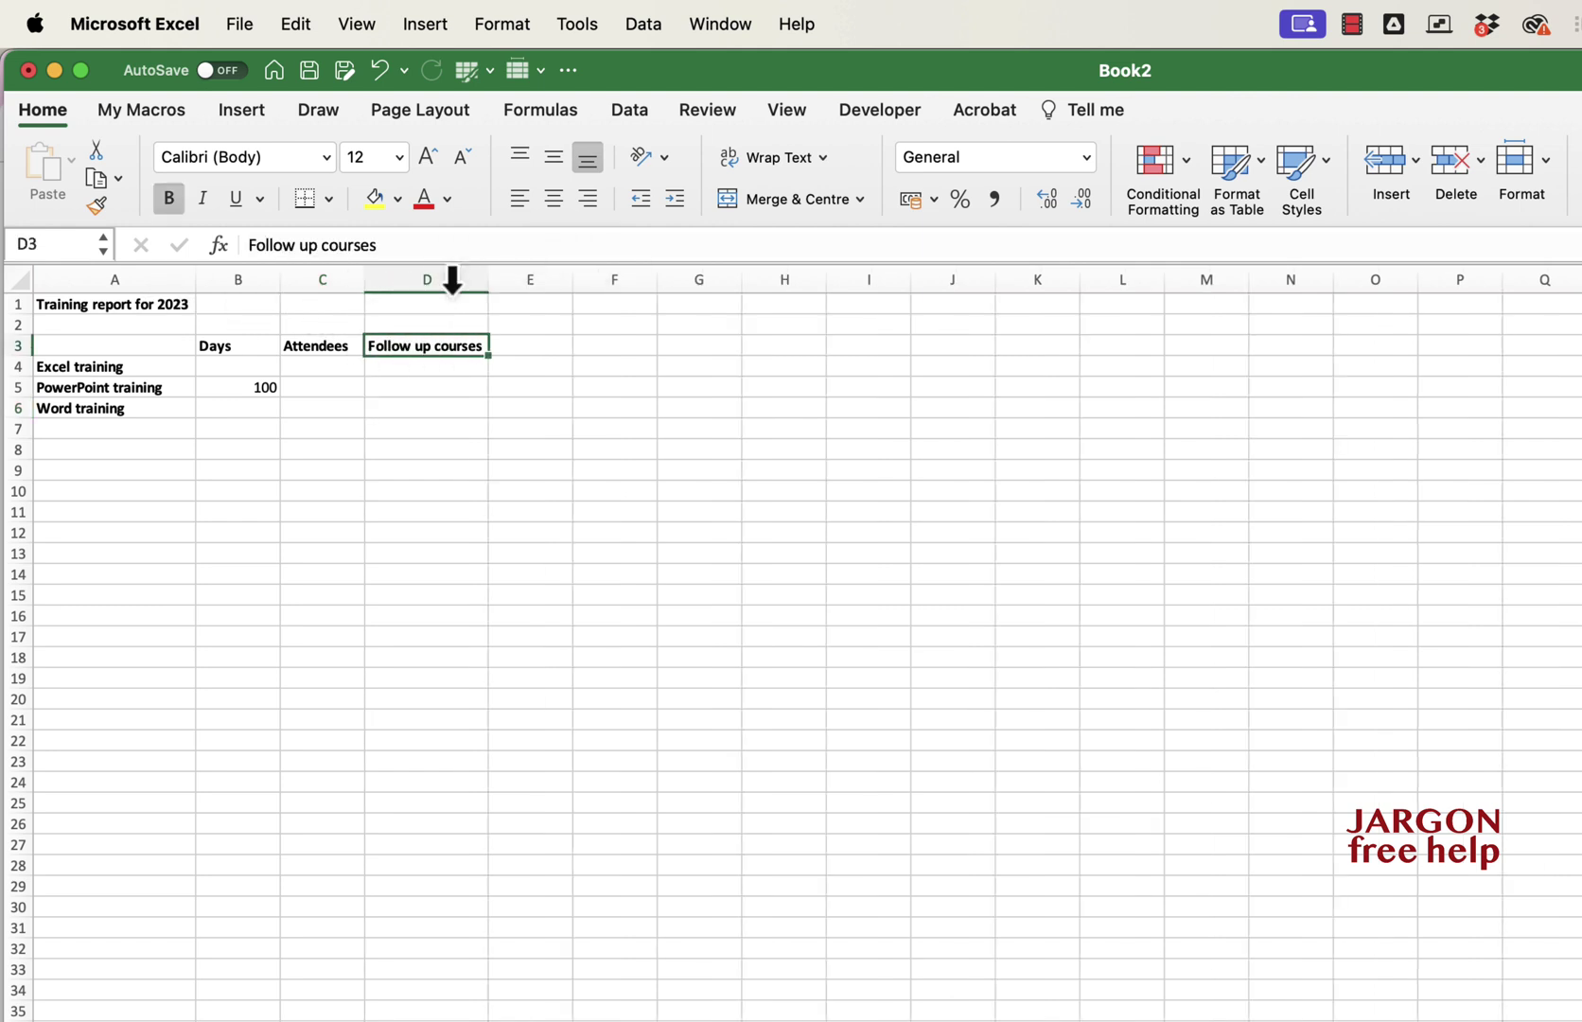
key("Left")
key("Left")
key("Left")
key("Down")
key("Down")
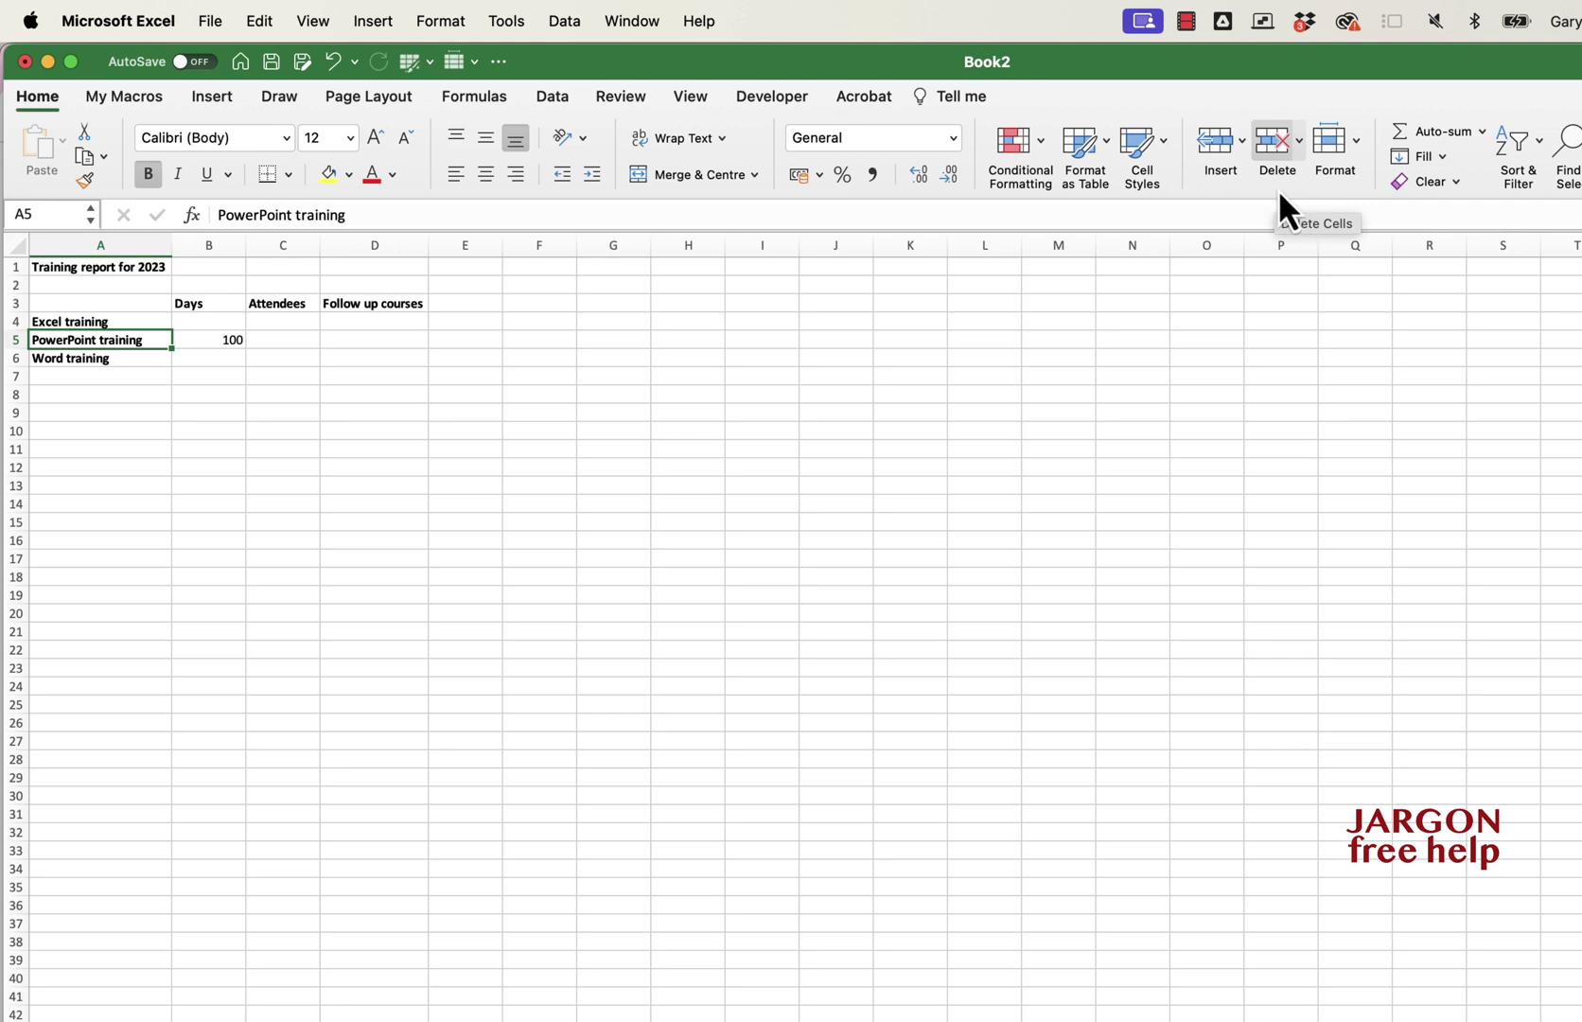
left_click(1357, 146)
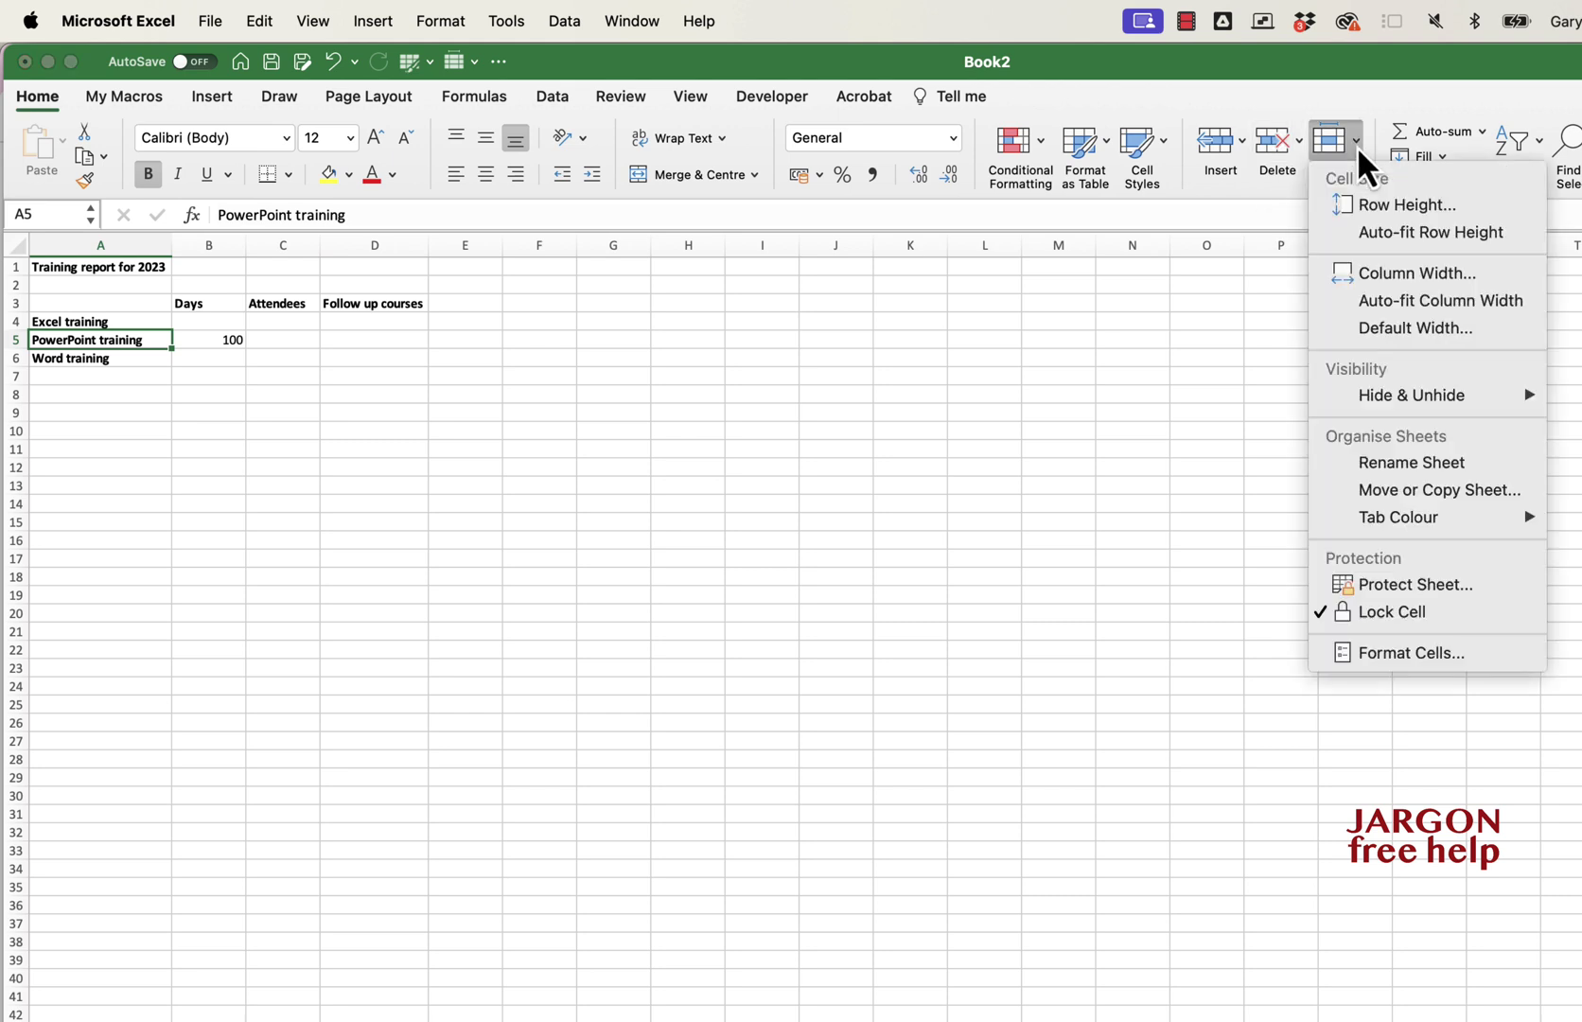
left_click(1390, 275)
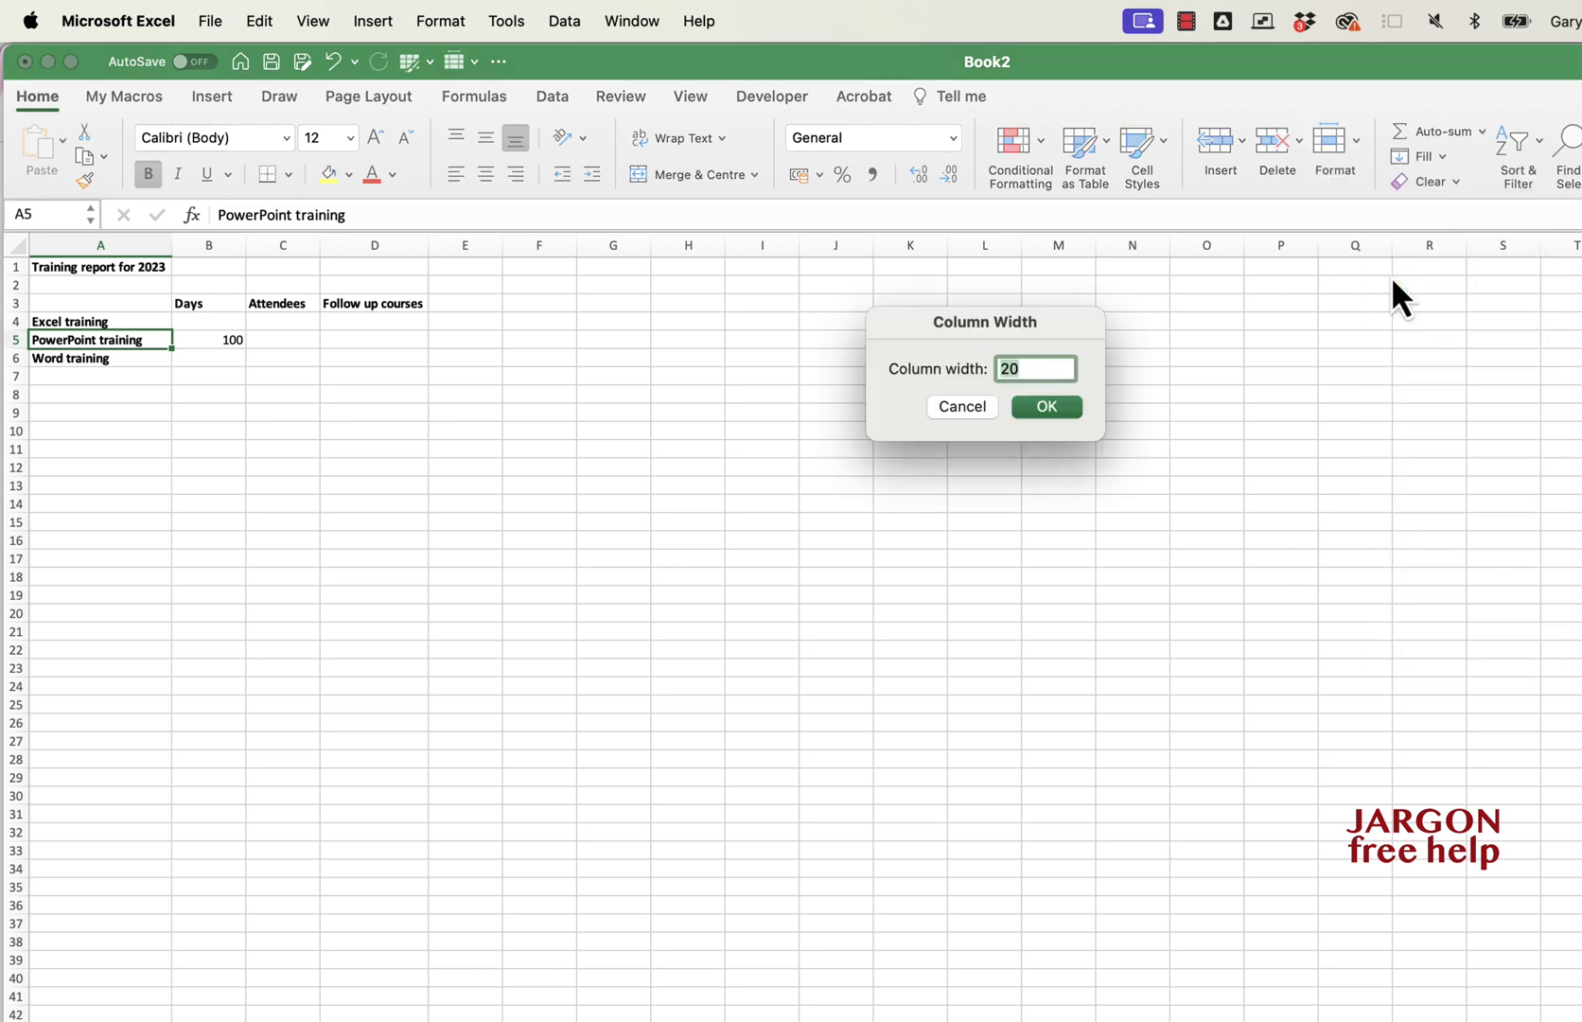
left_click(980, 408)
left_click(1350, 149)
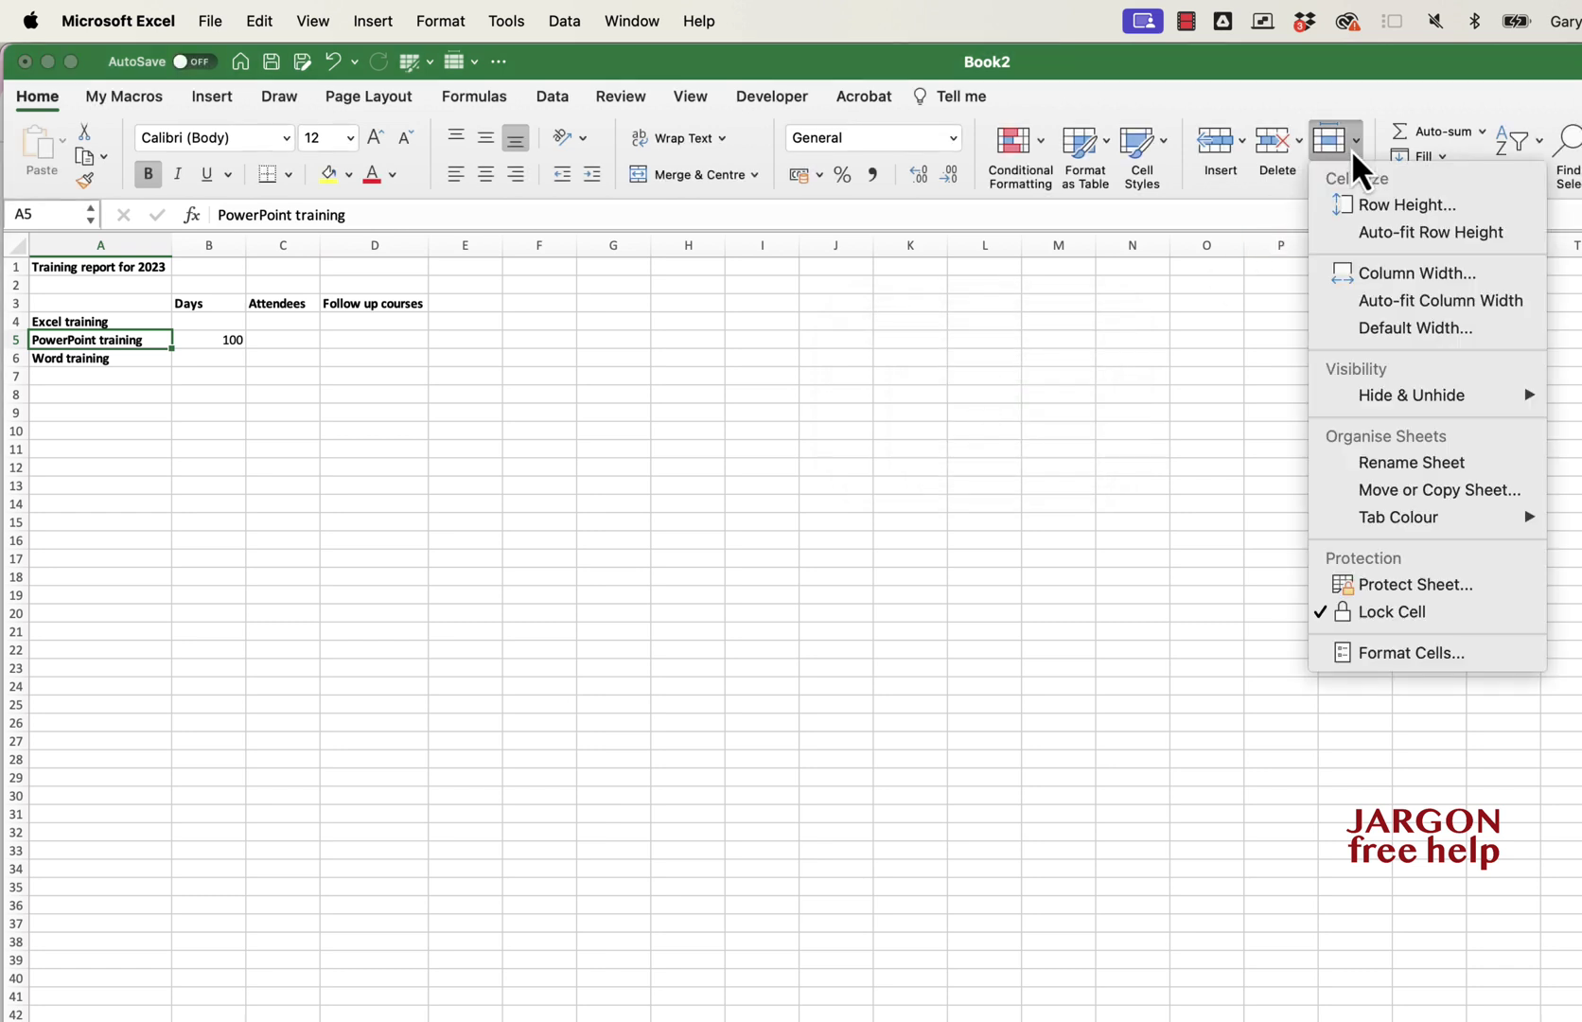
left_click(1393, 336)
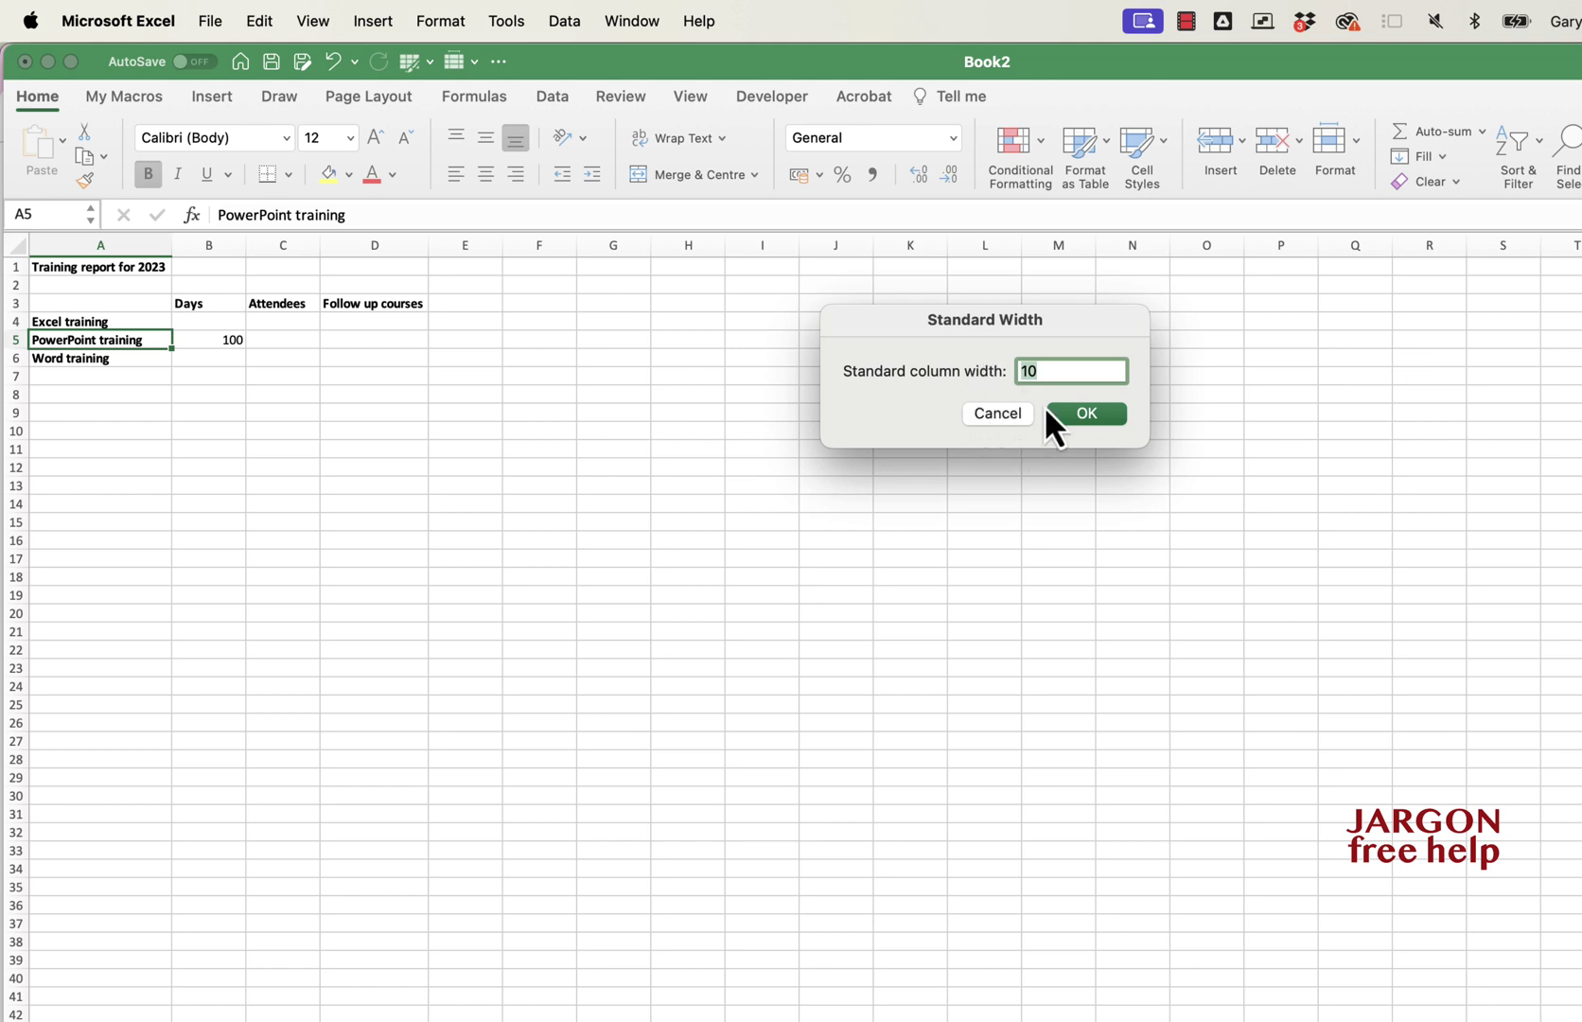
left_click(1084, 418)
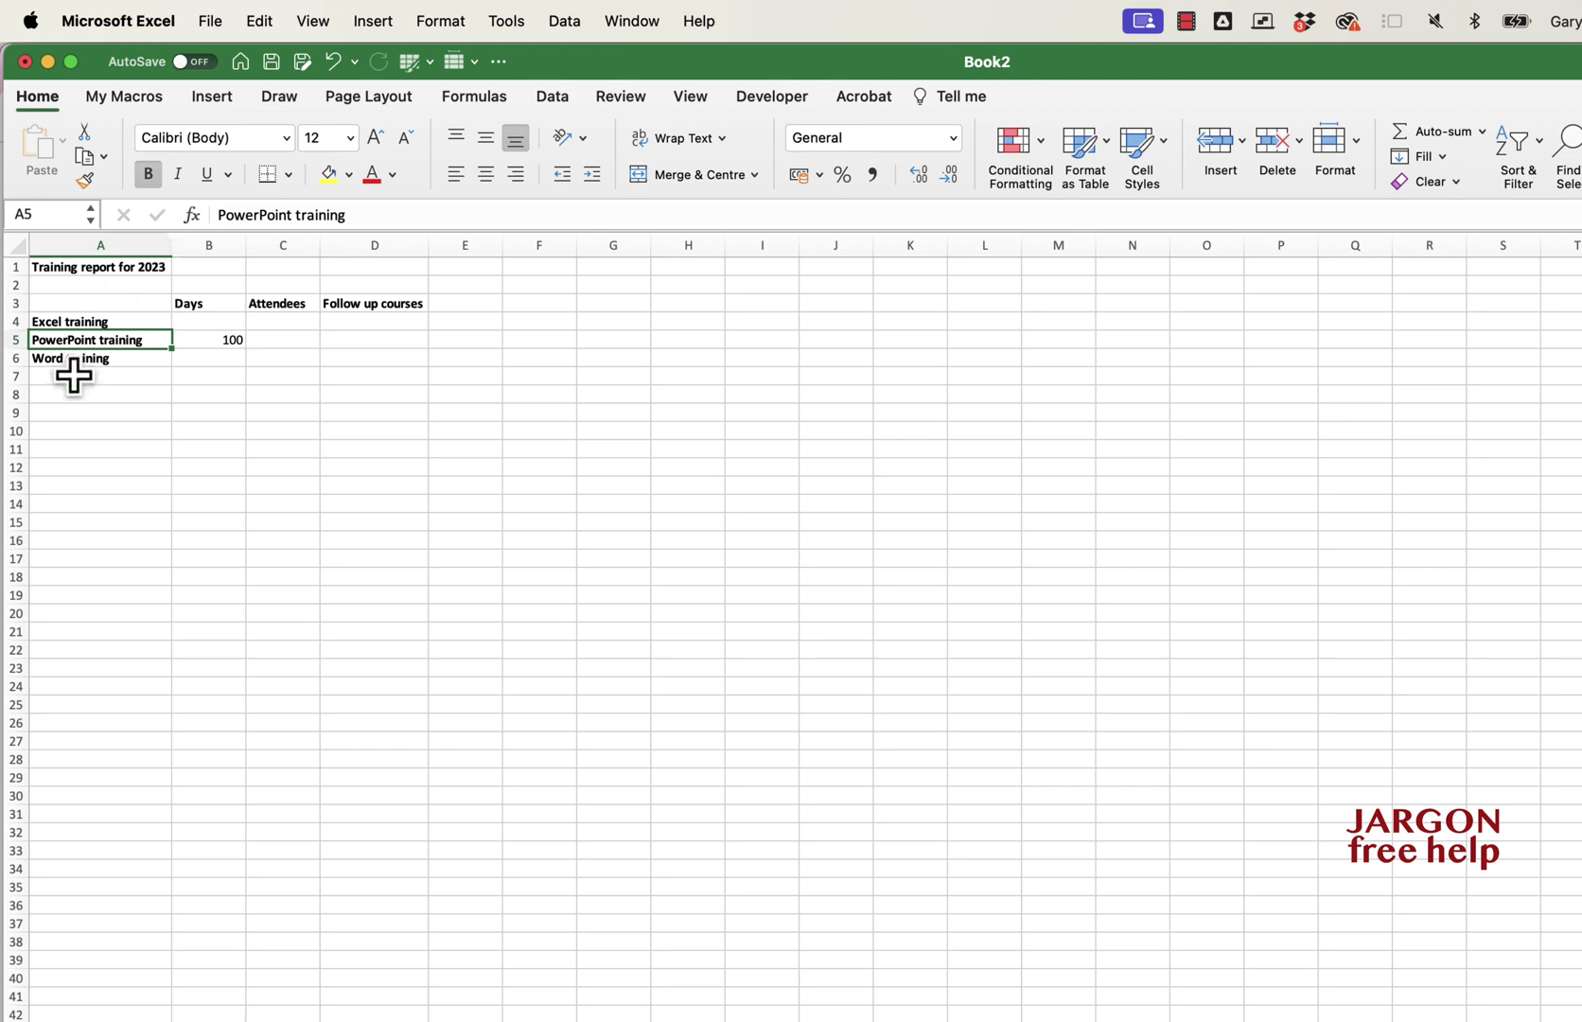
Adjust row 6's height and close the Format cell-size options unchanged.
left_click_drag(24, 366, 130, 367)
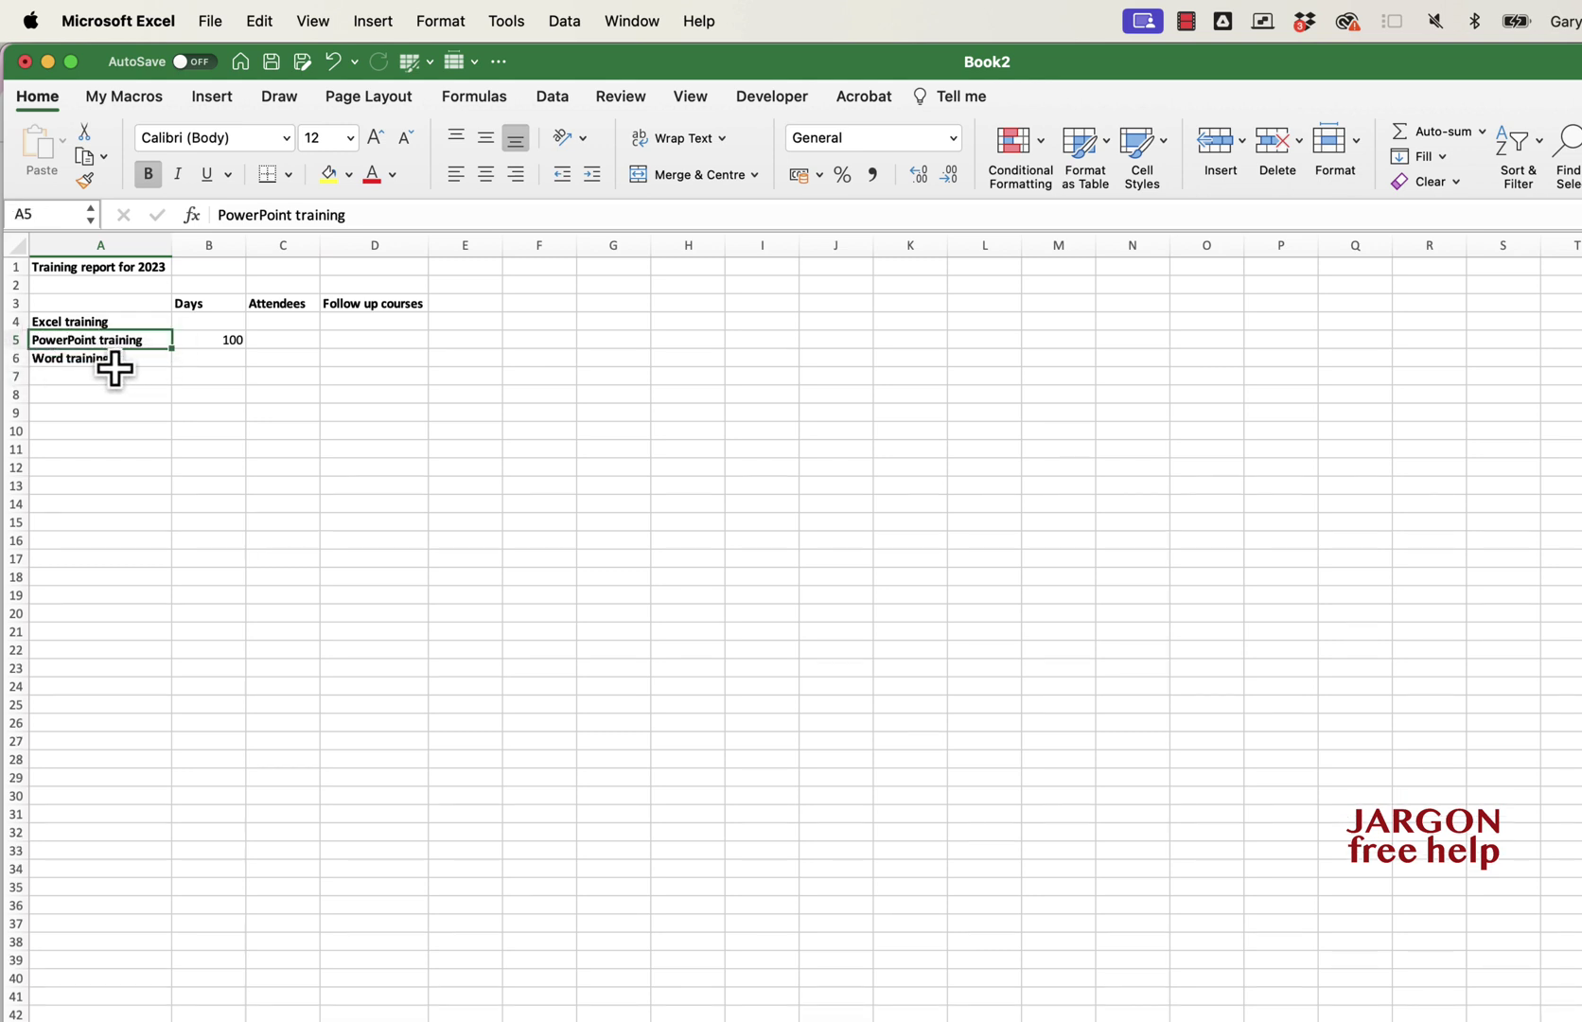
left_click(1351, 156)
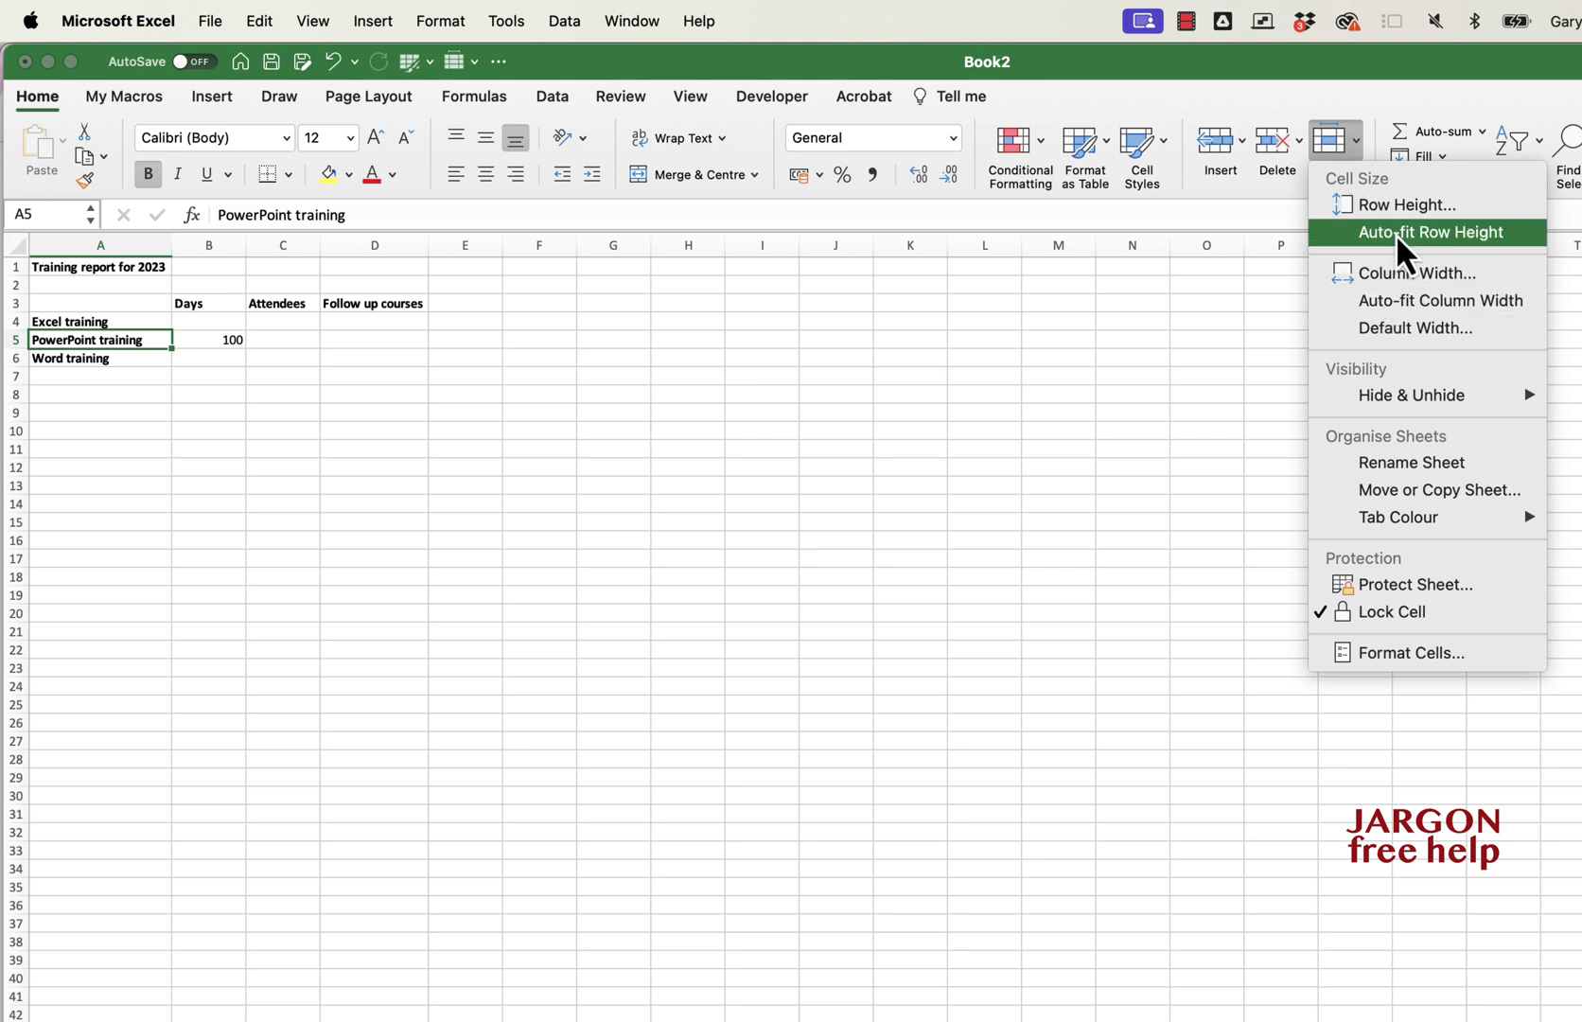
left_click(360, 488)
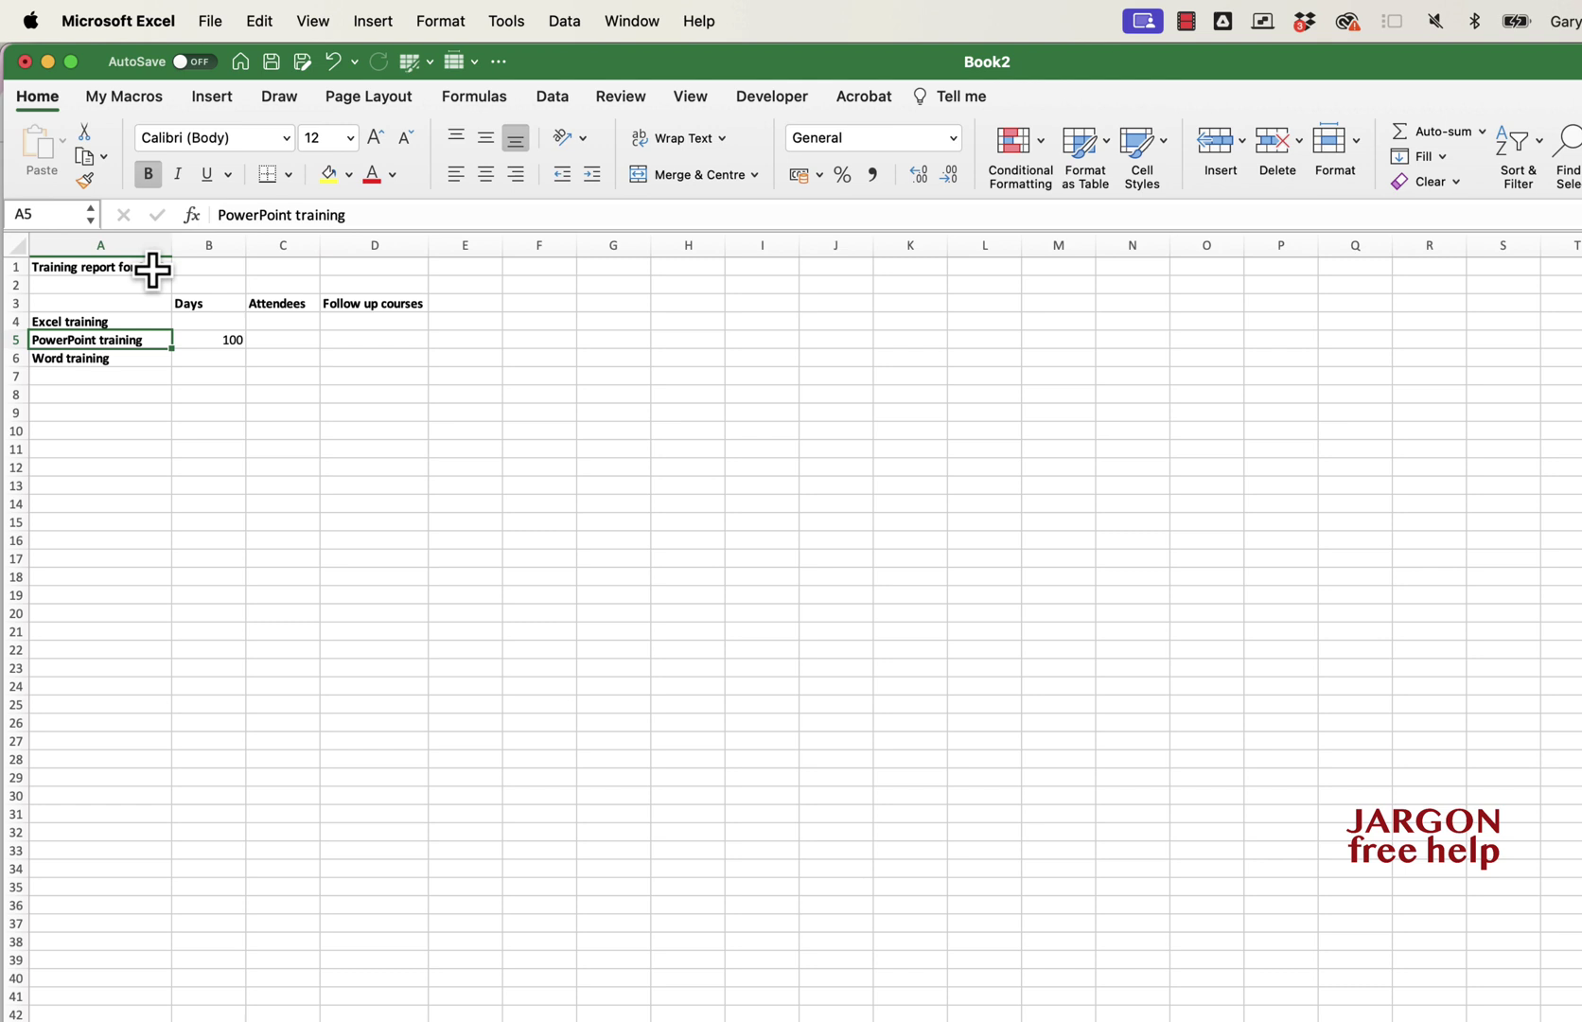
Resize columns A and D, then undo the width changes with Cmd+Z.
left_click_drag(171, 247, 273, 246)
left_click_drag(381, 248, 381, 248)
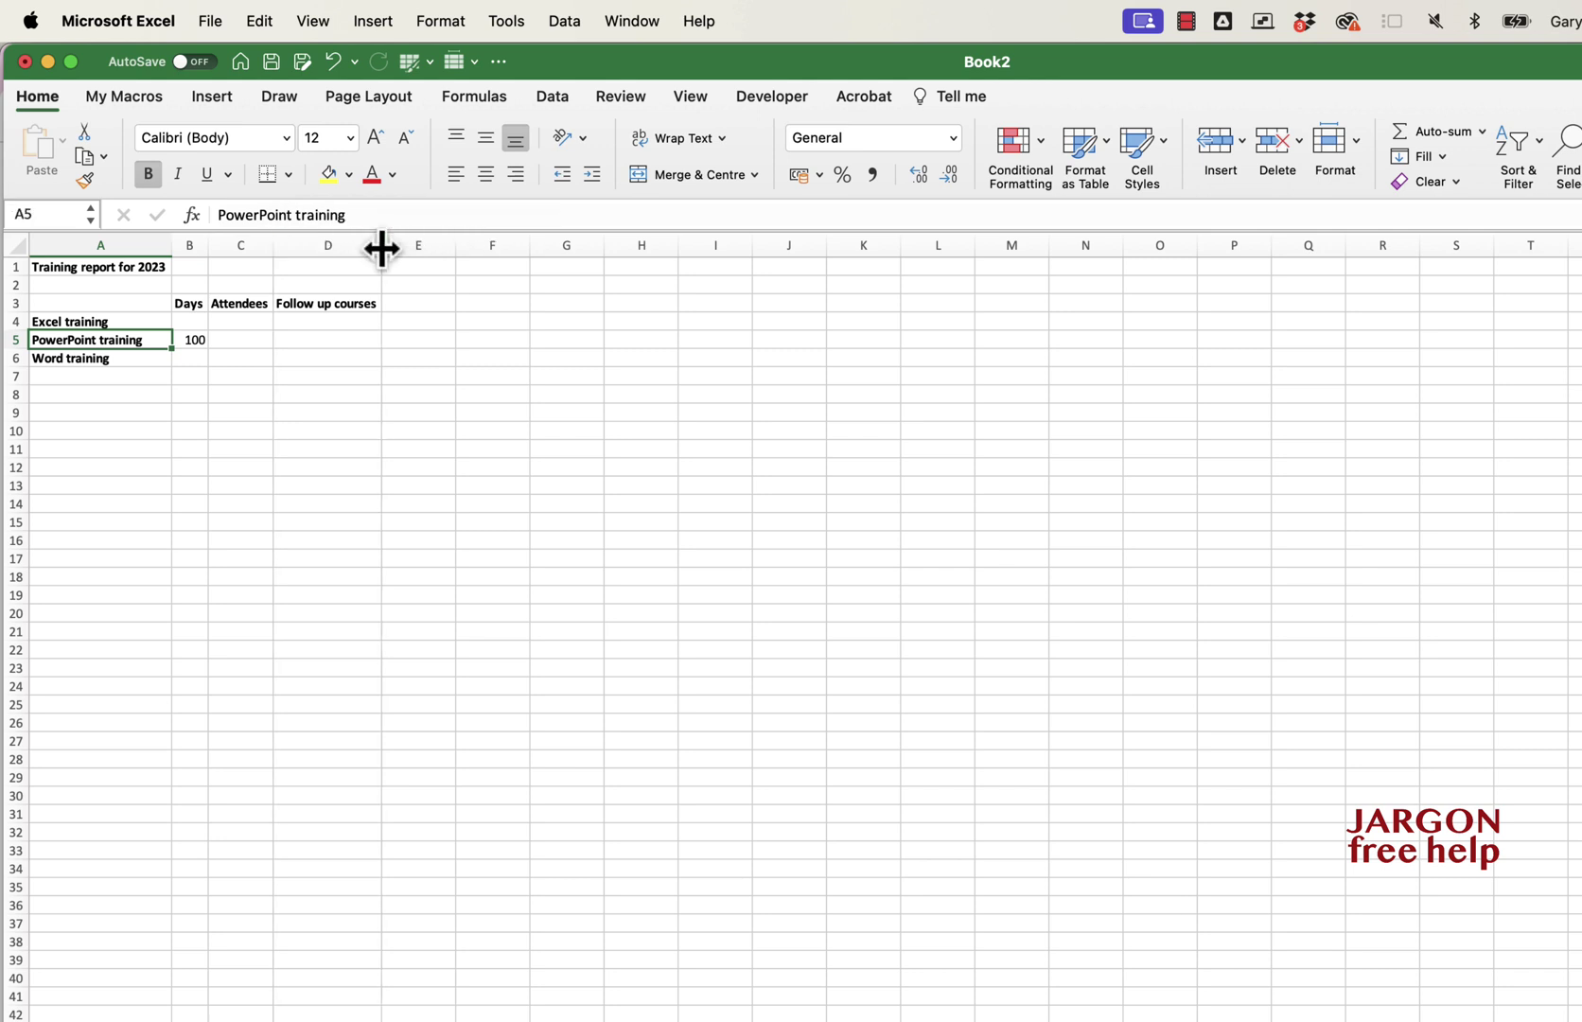
key("super+z")
key("super+z")
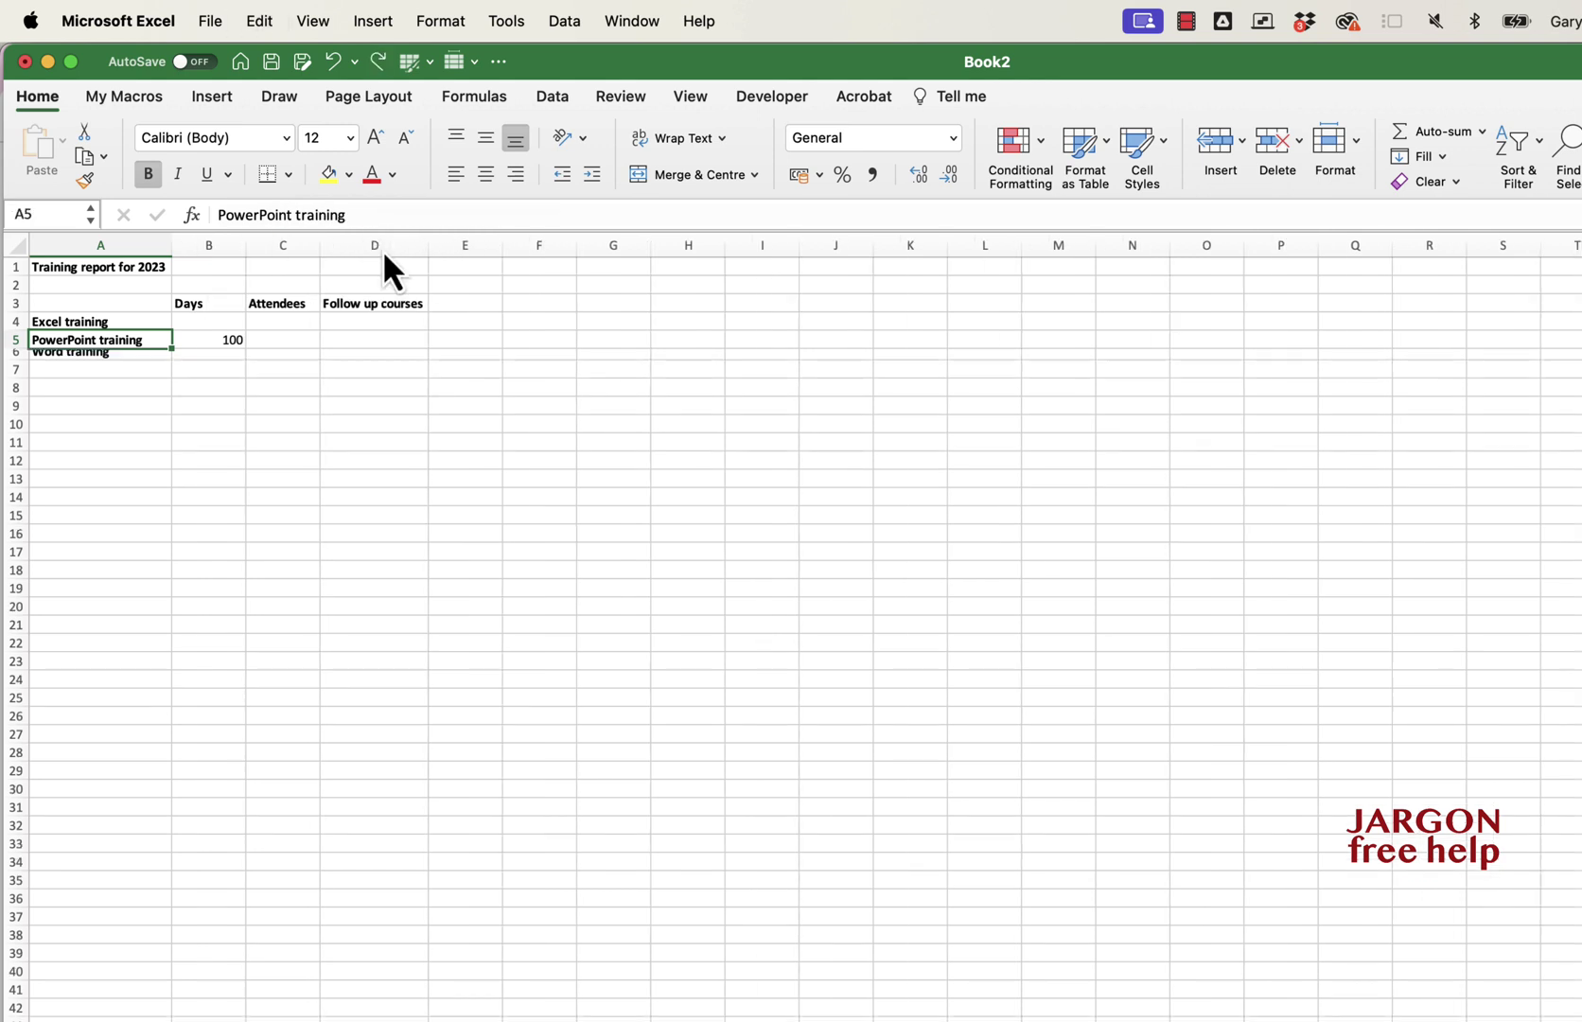
key("super+z")
key("super+z")
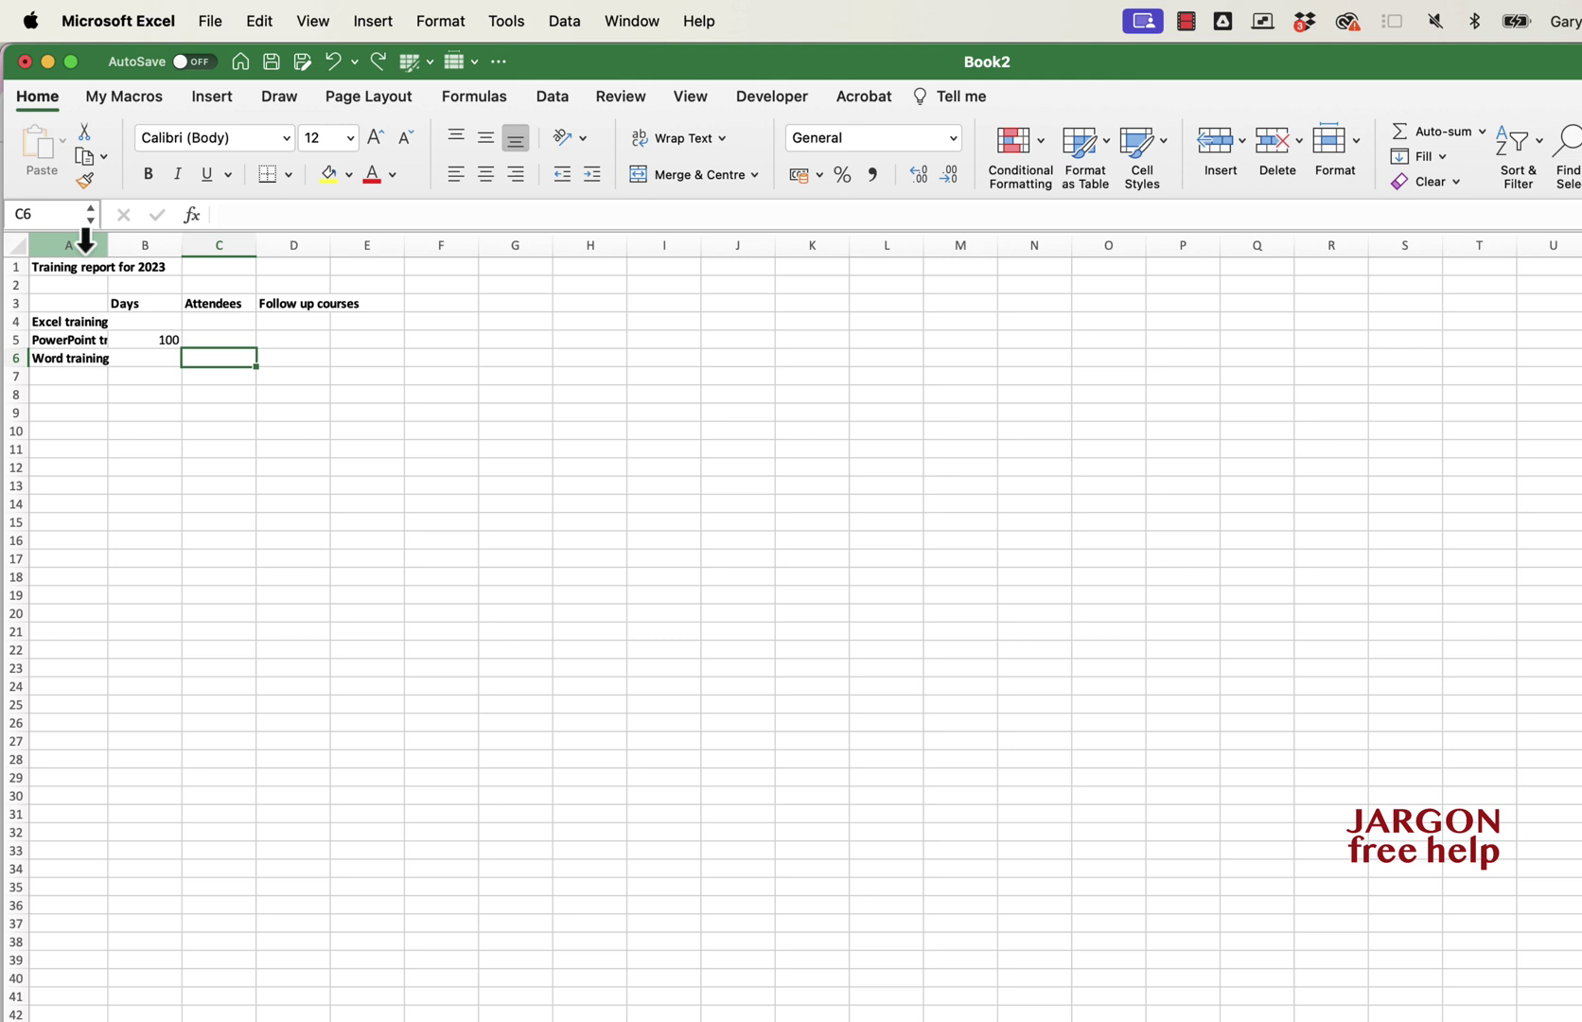
AutoFit columns A through D together, then undo it.
left_click_drag(85, 241, 290, 240)
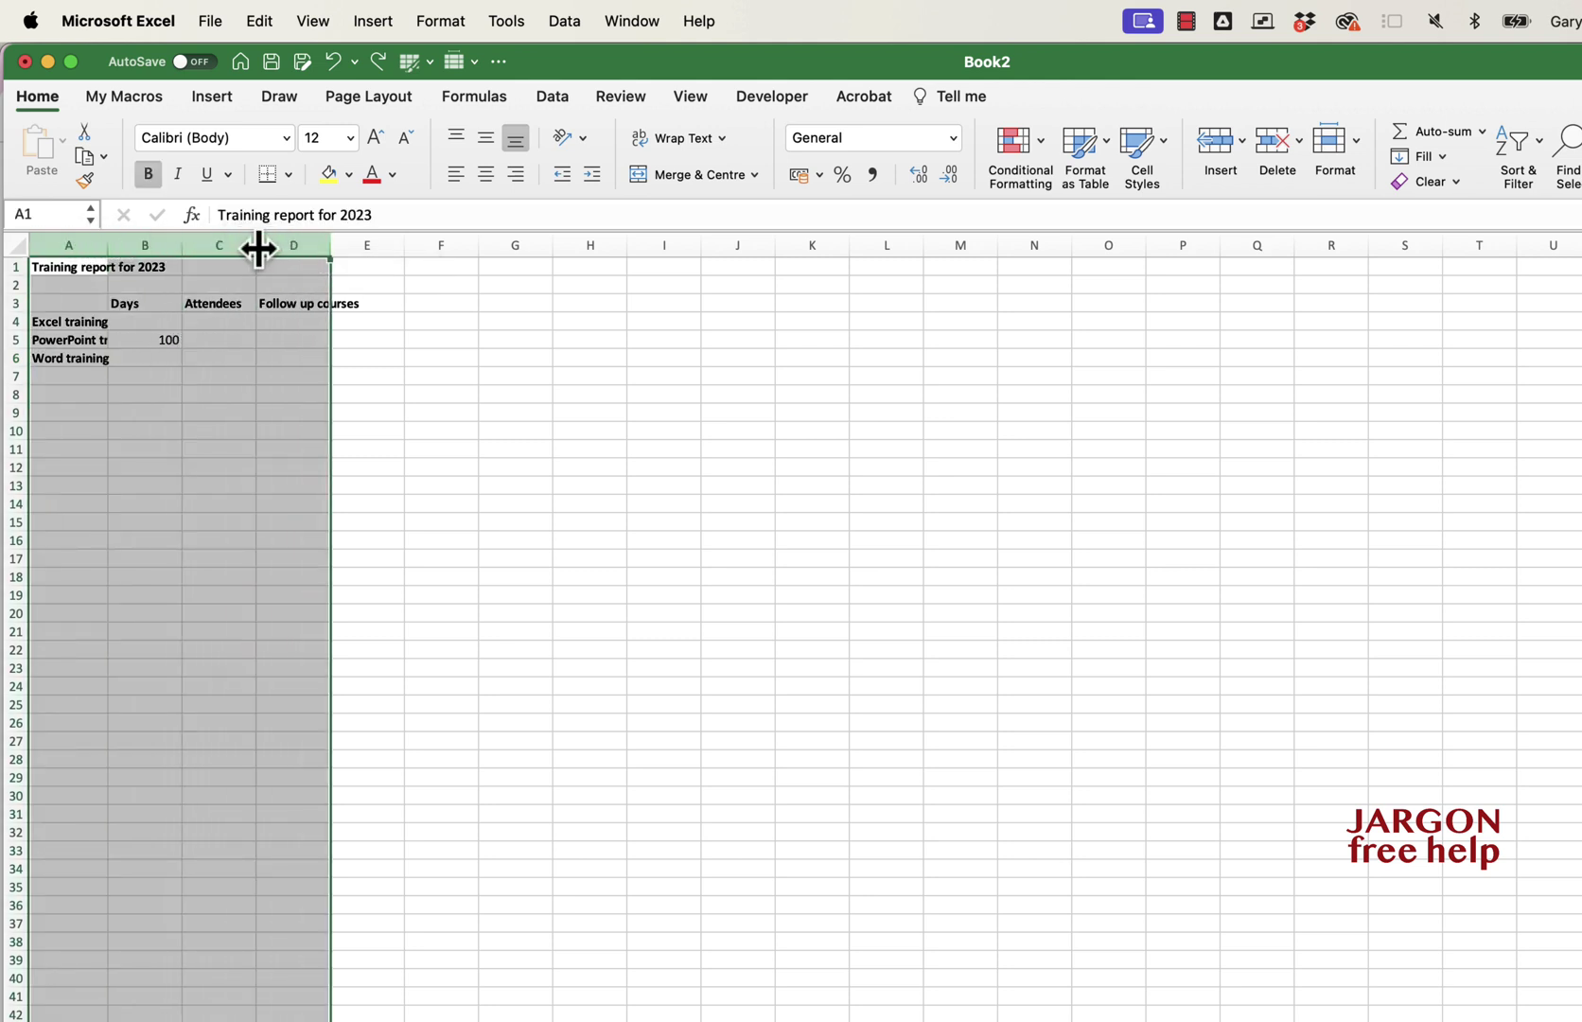
left_click_drag(183, 247, 184, 246)
double_click(185, 246)
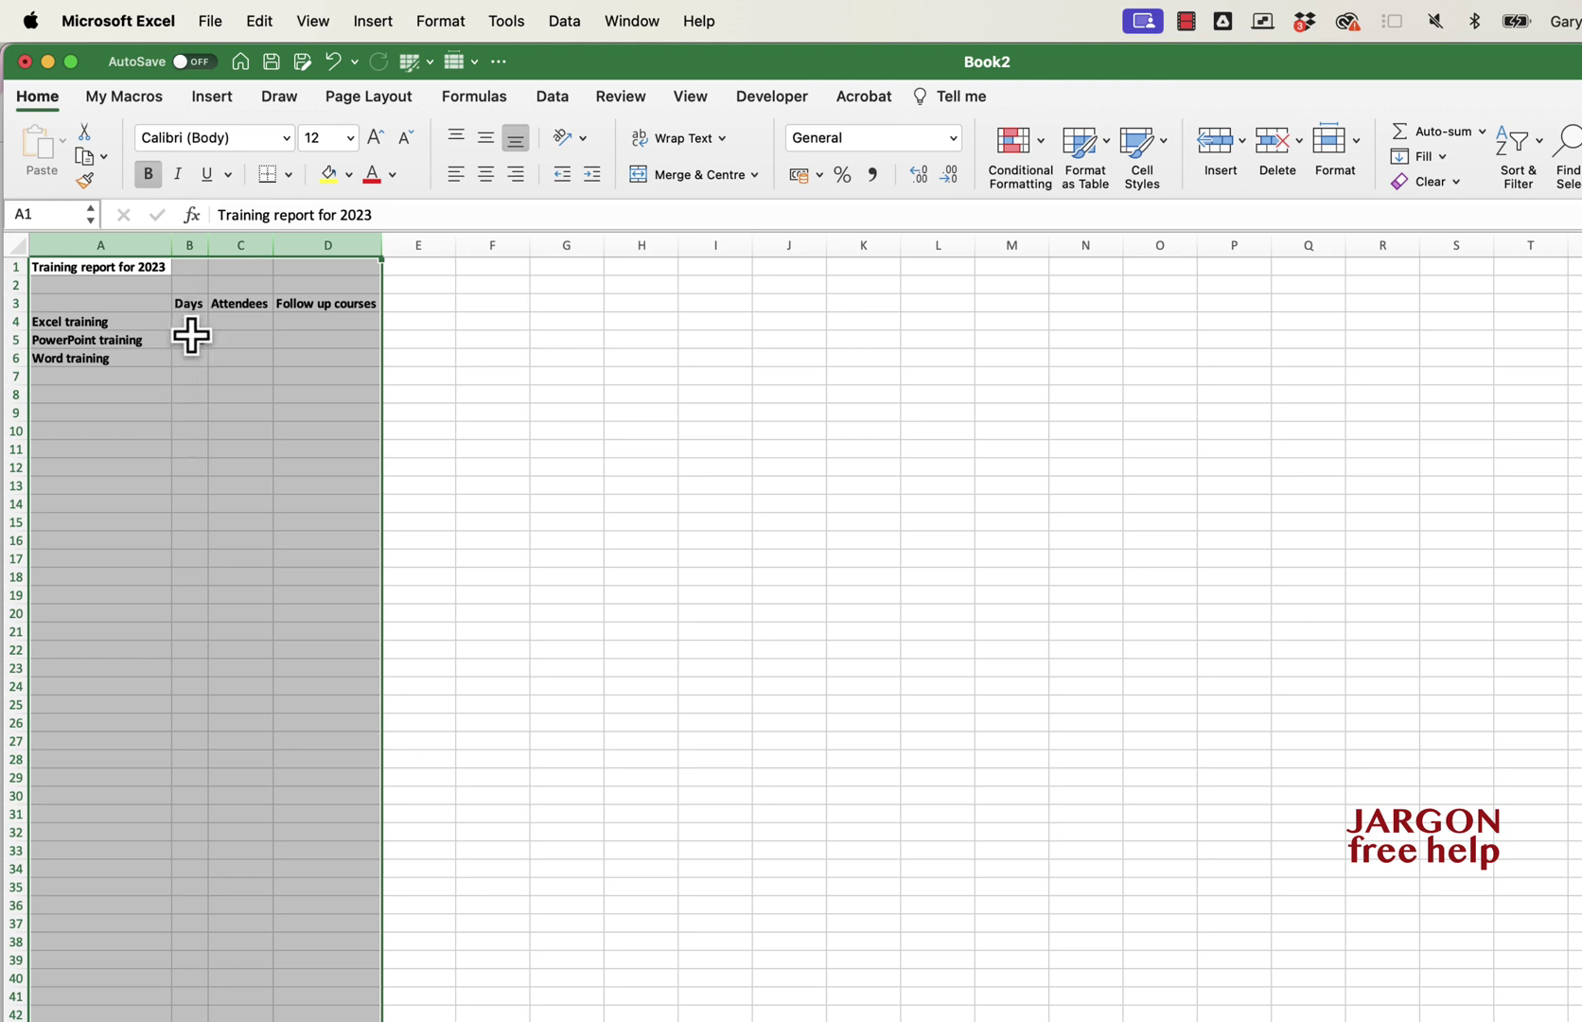
key("super+z")
left_click(208, 365)
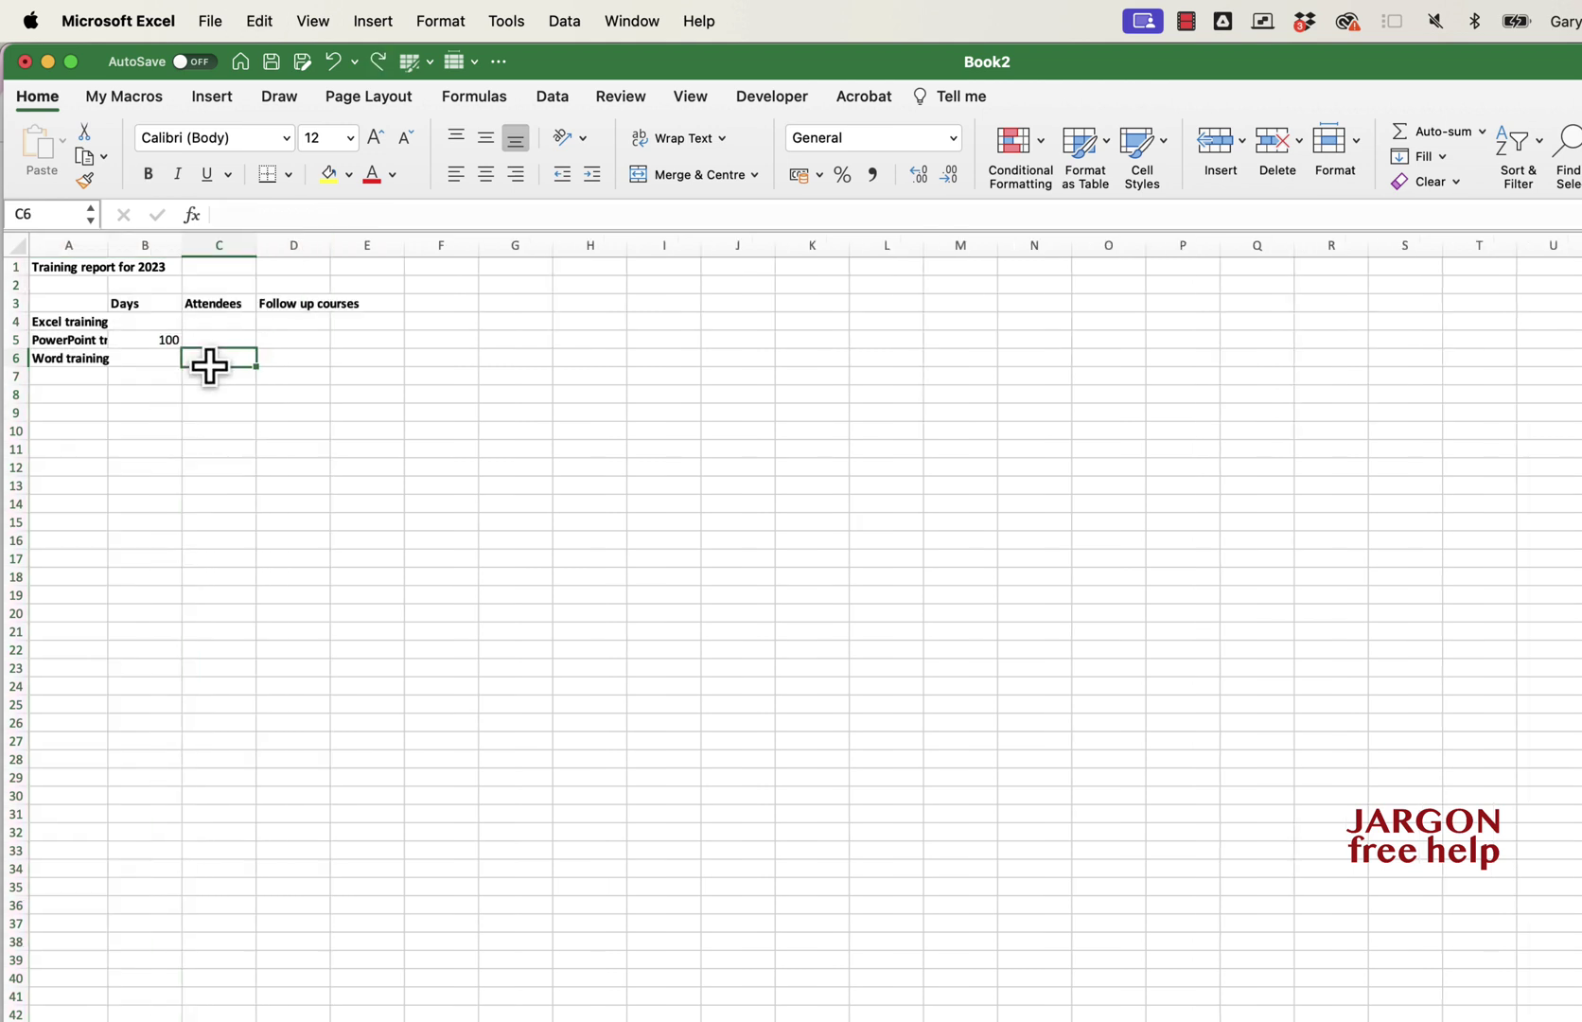
Select columns A and D together and AutoFit both to their contents.
left_click(83, 245)
left_click(295, 245)
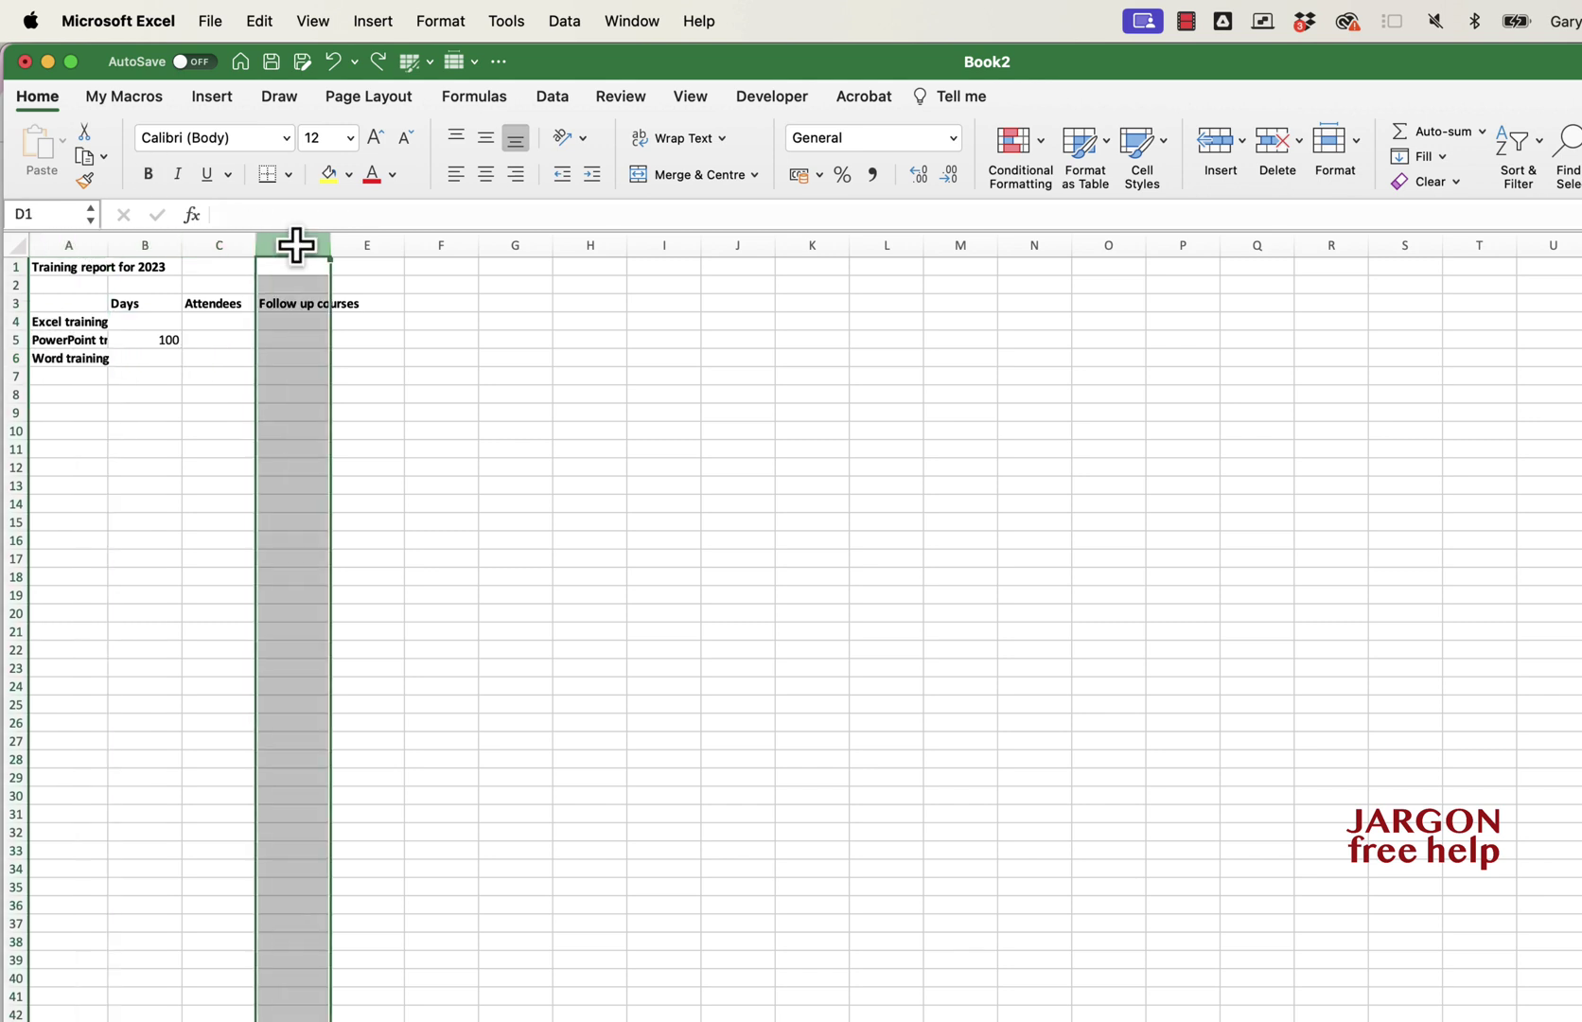
left_click(74, 244)
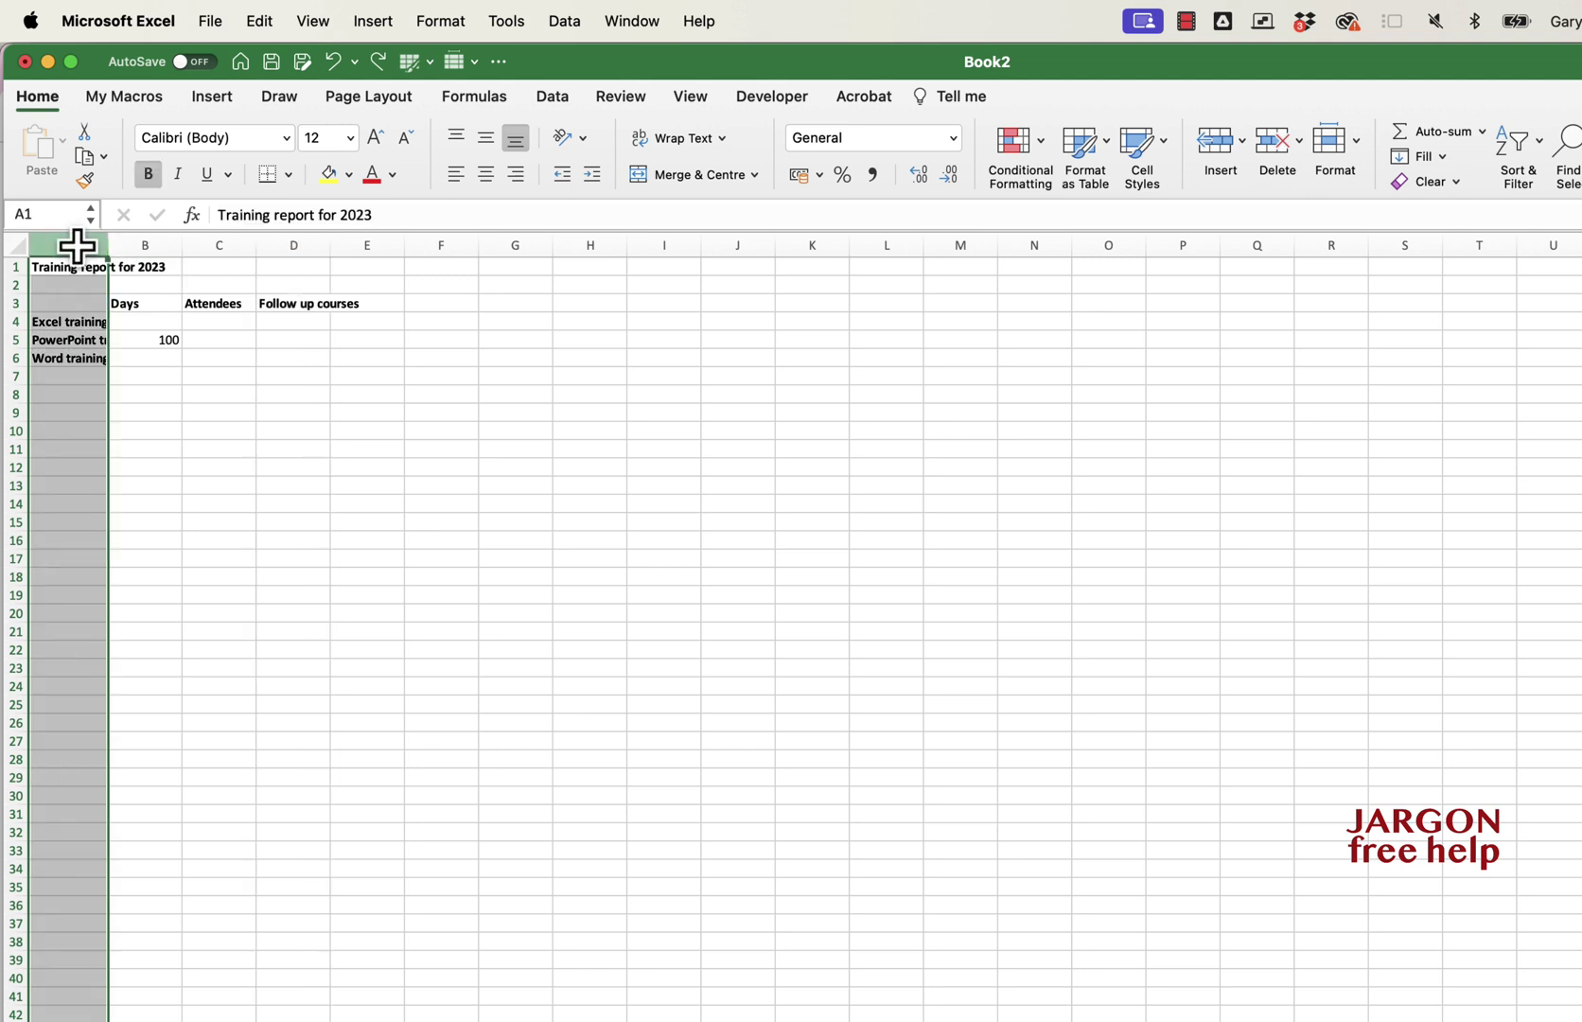
left_click(296, 244, "super")
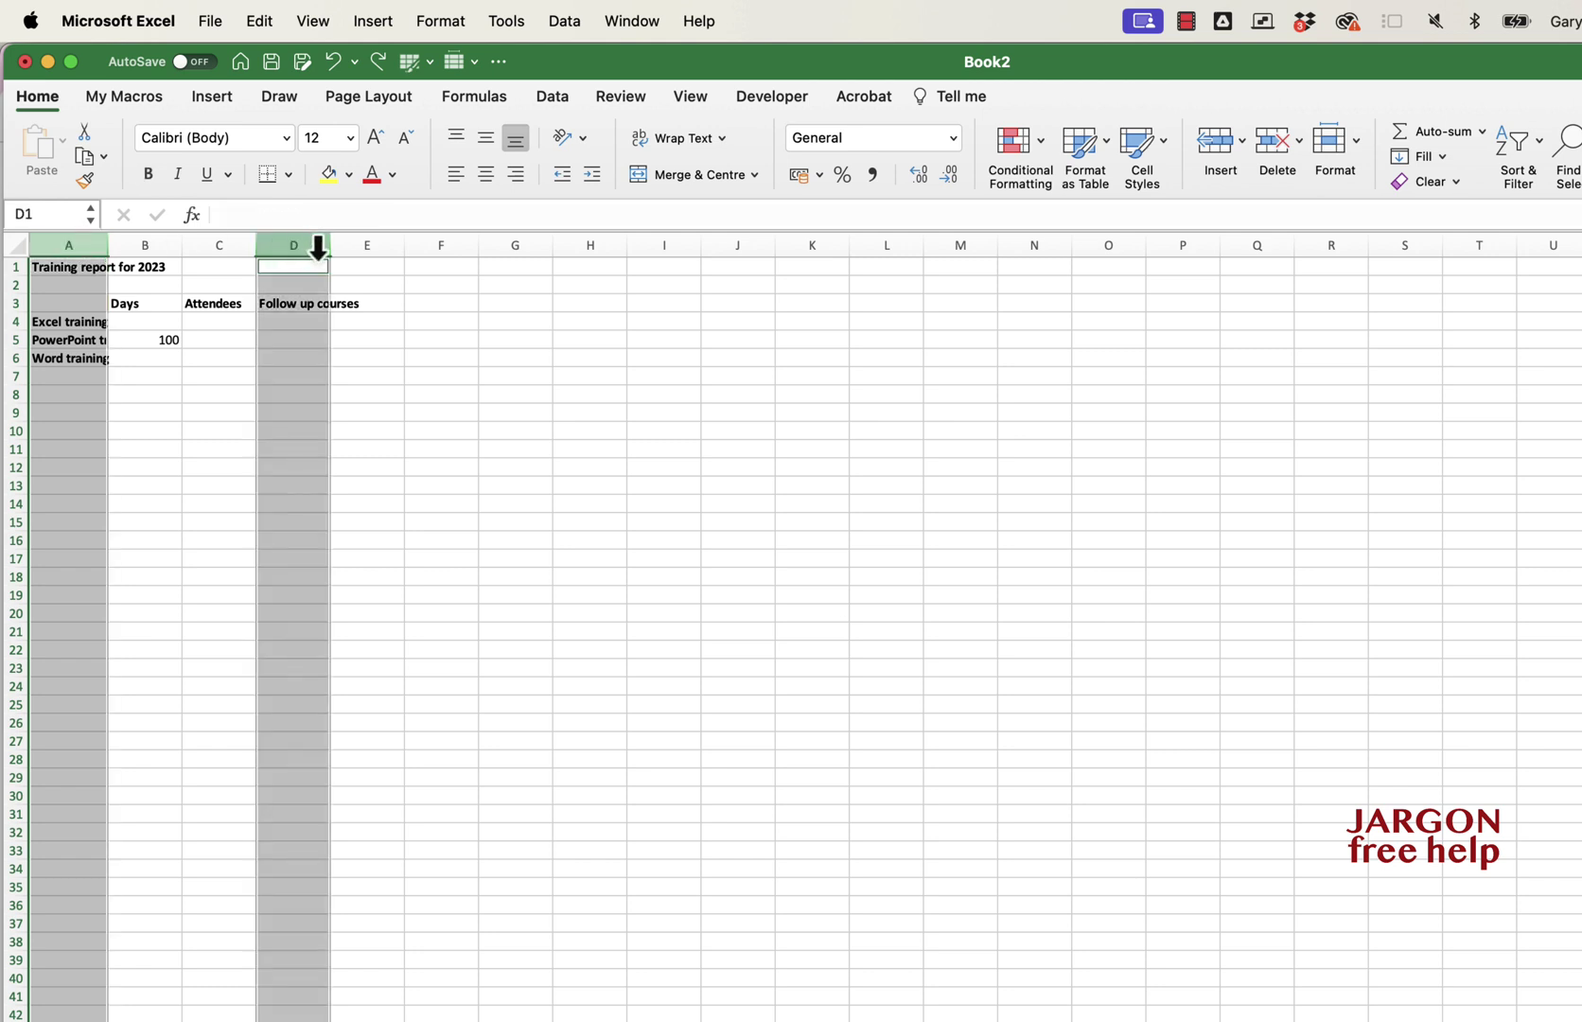
double_click(328, 246)
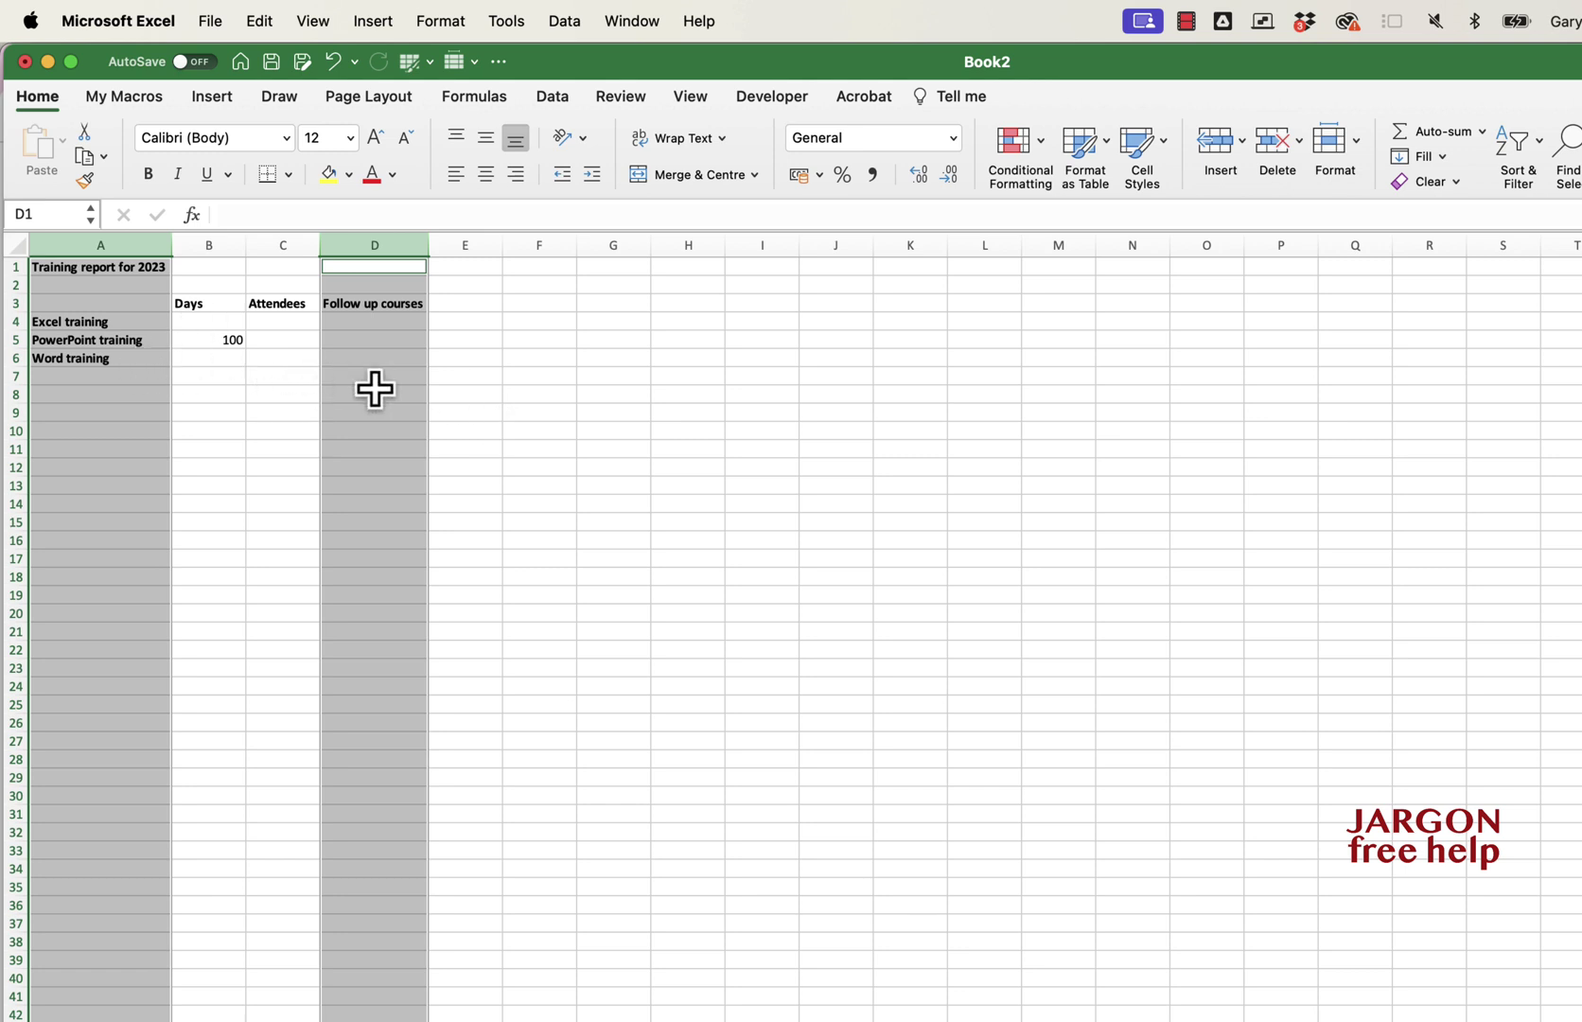
left_click(374, 389)
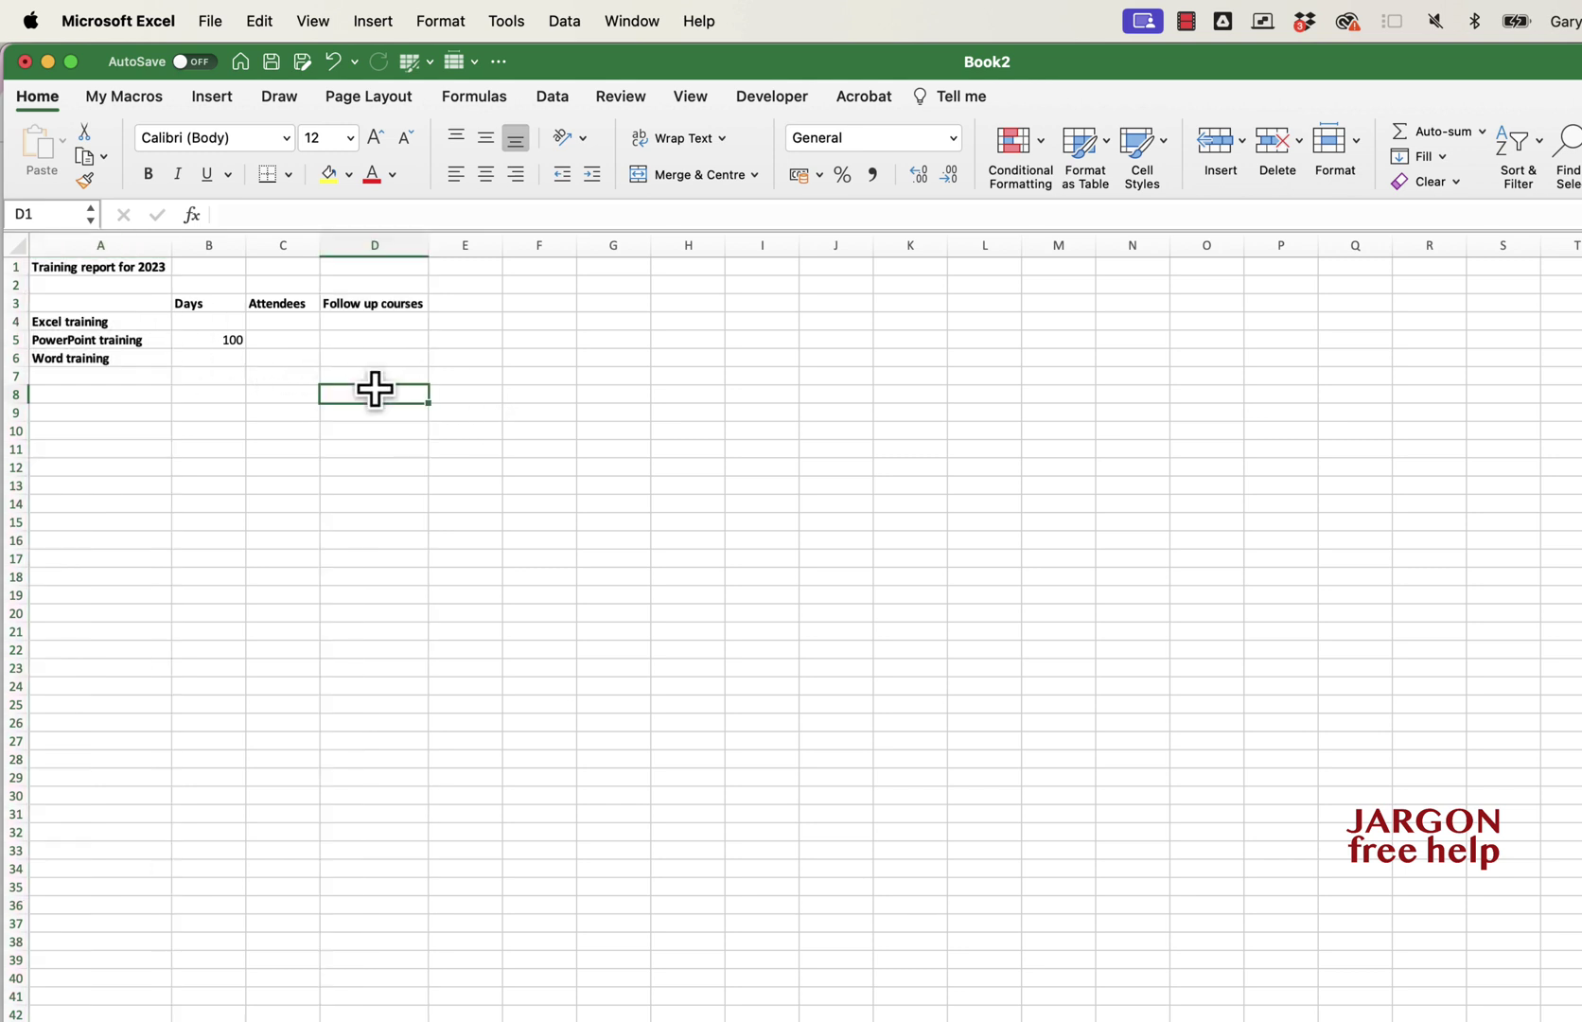
left_click(1355, 146)
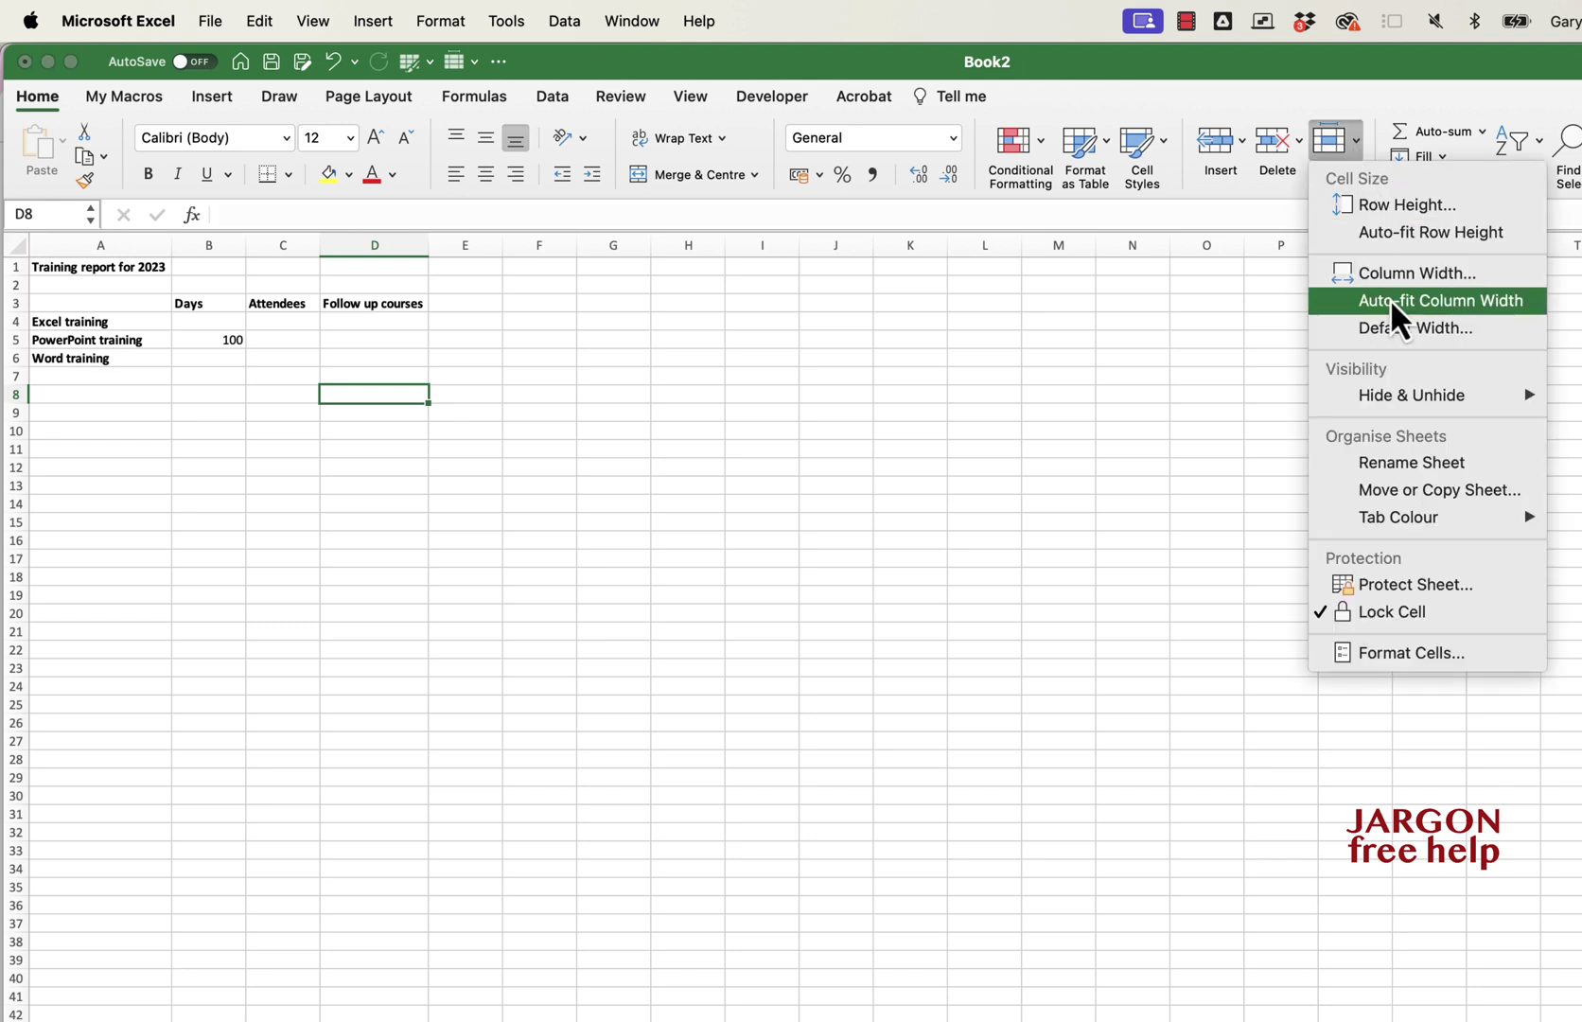
left_click(411, 544)
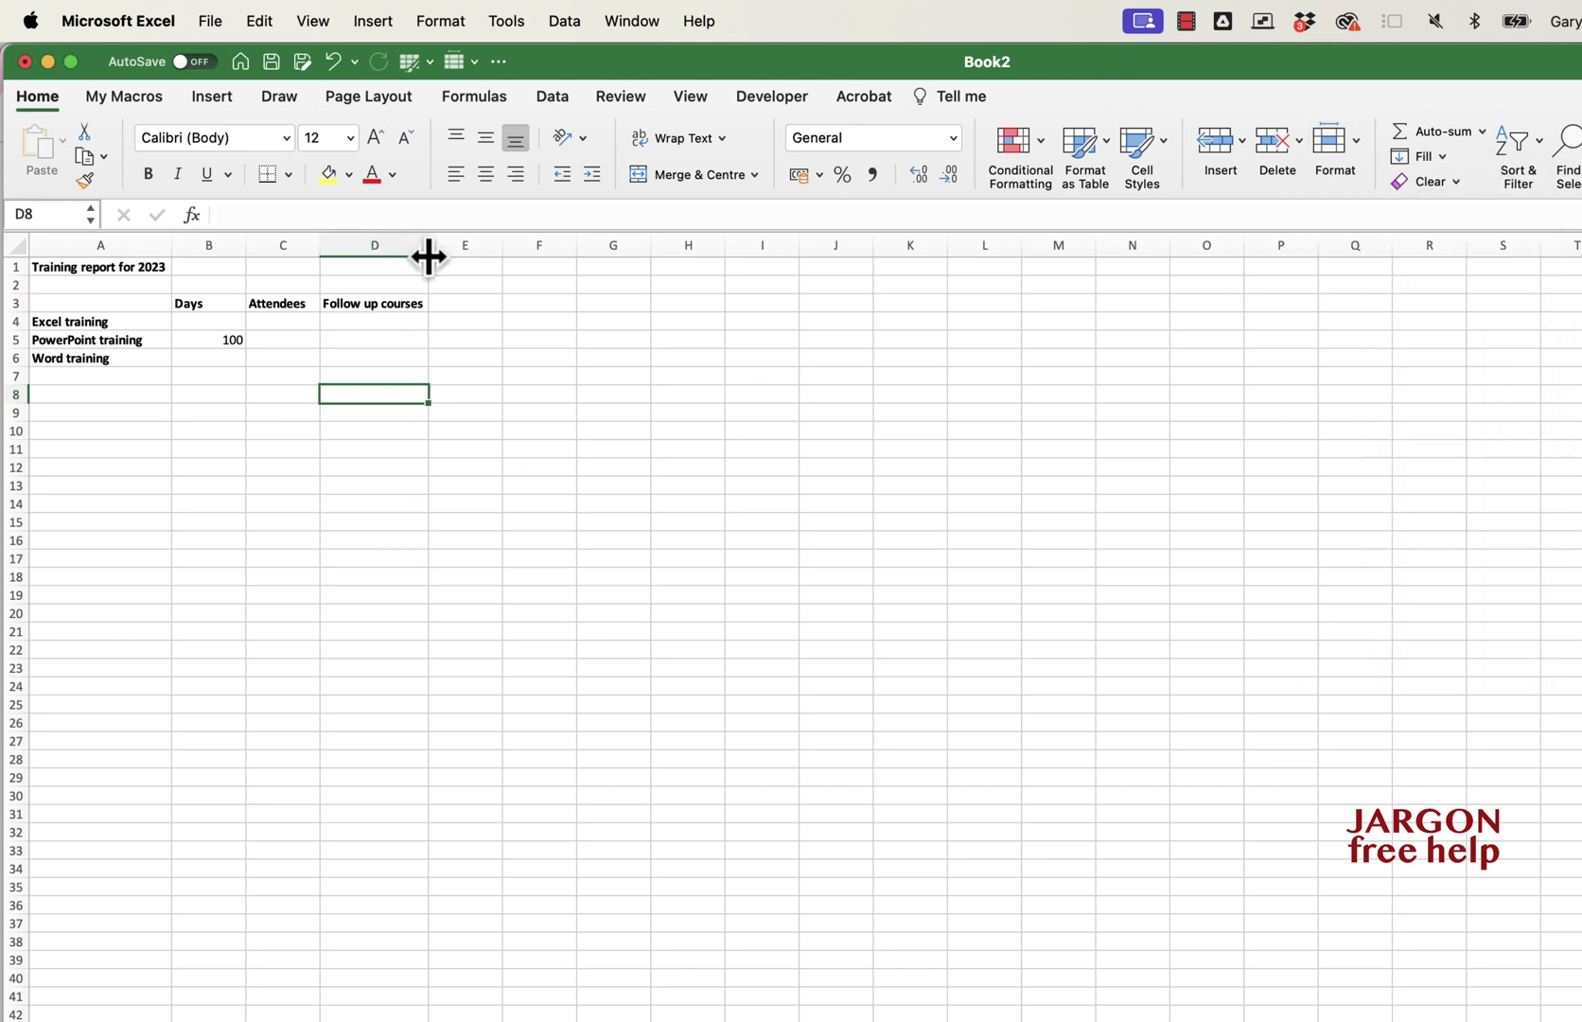
left_click_drag(104, 245, 388, 248)
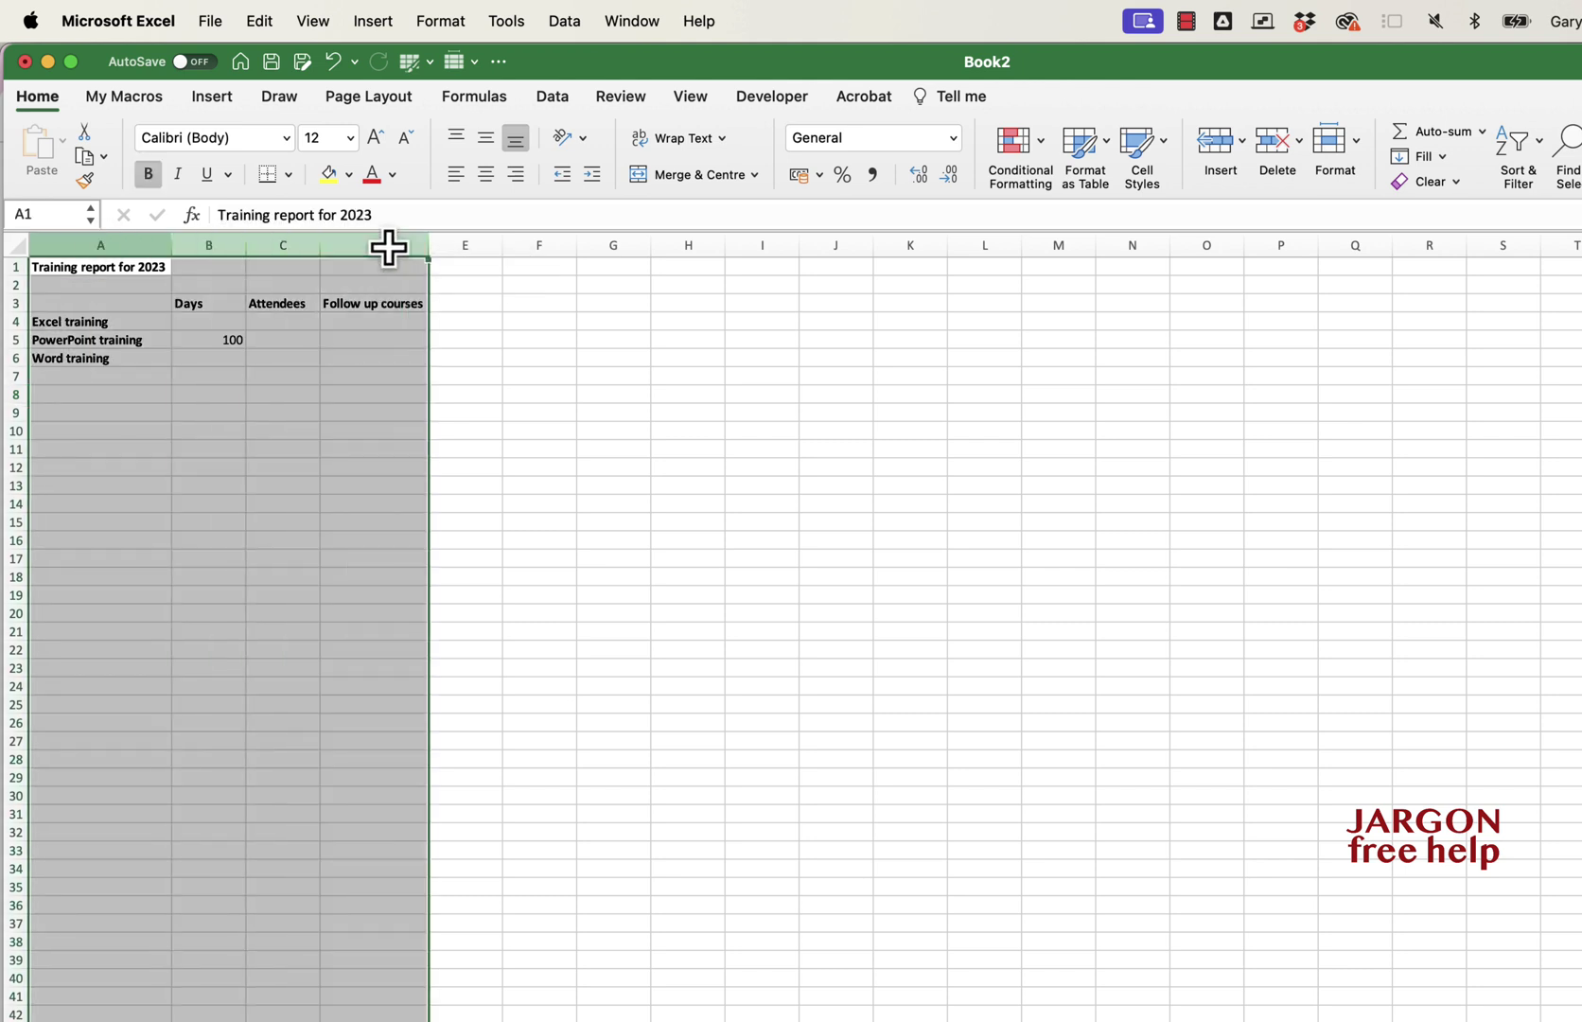
left_click(150, 244)
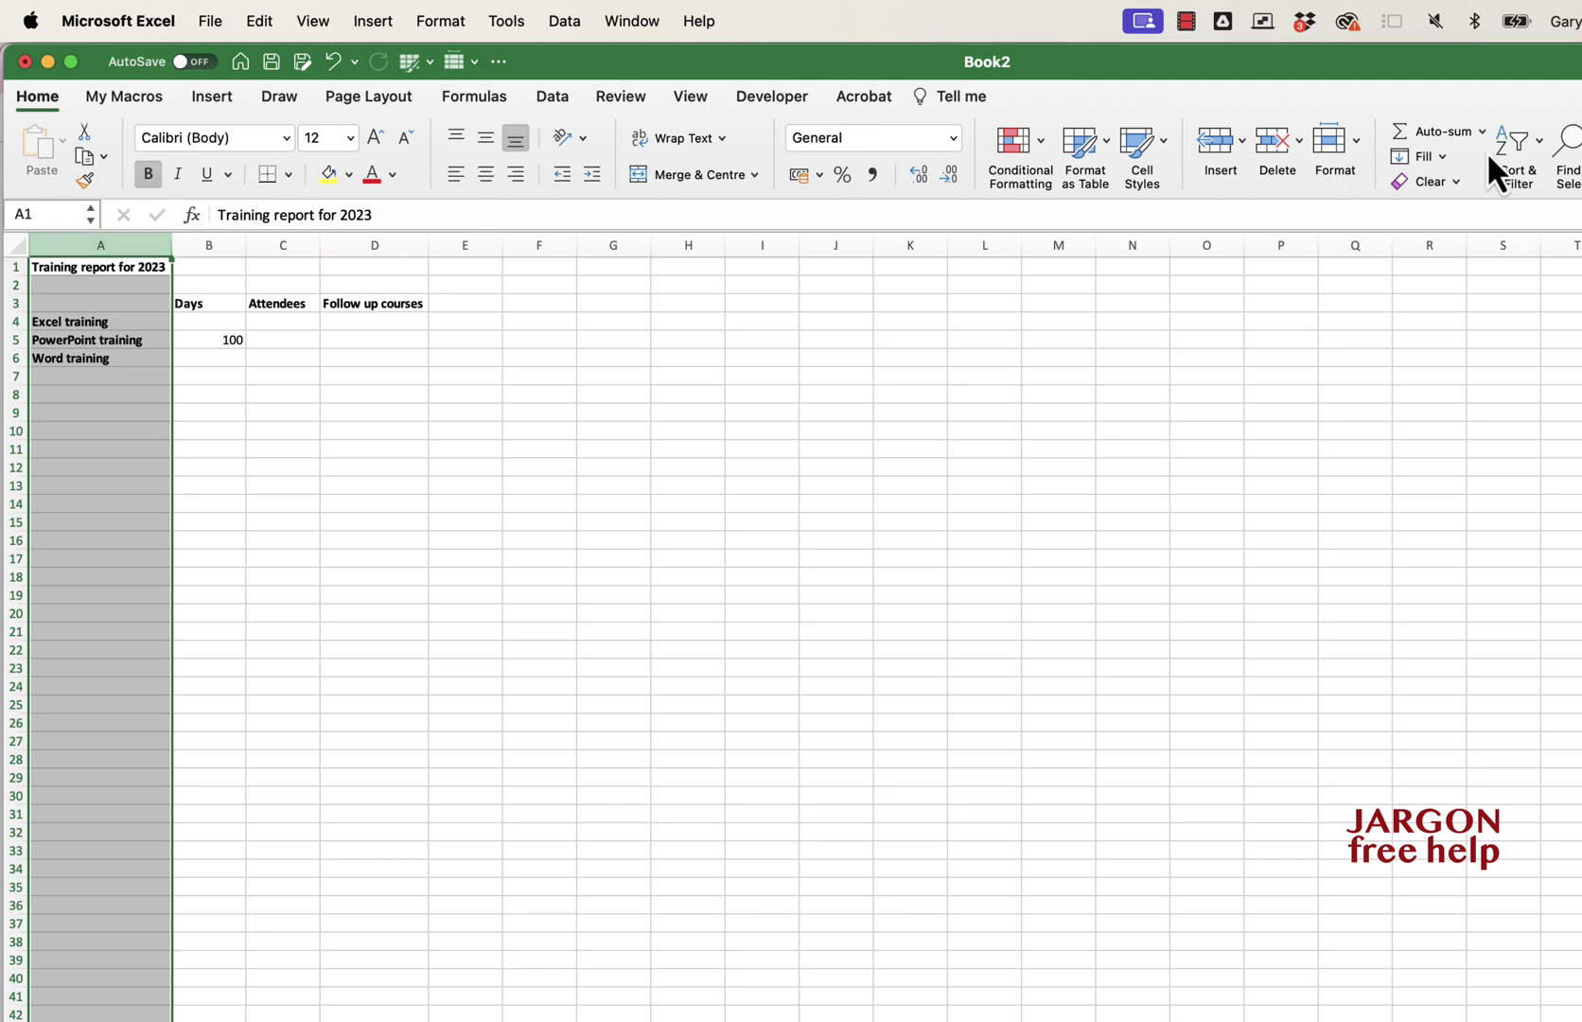
scroll(1388, 363, "right", 10)
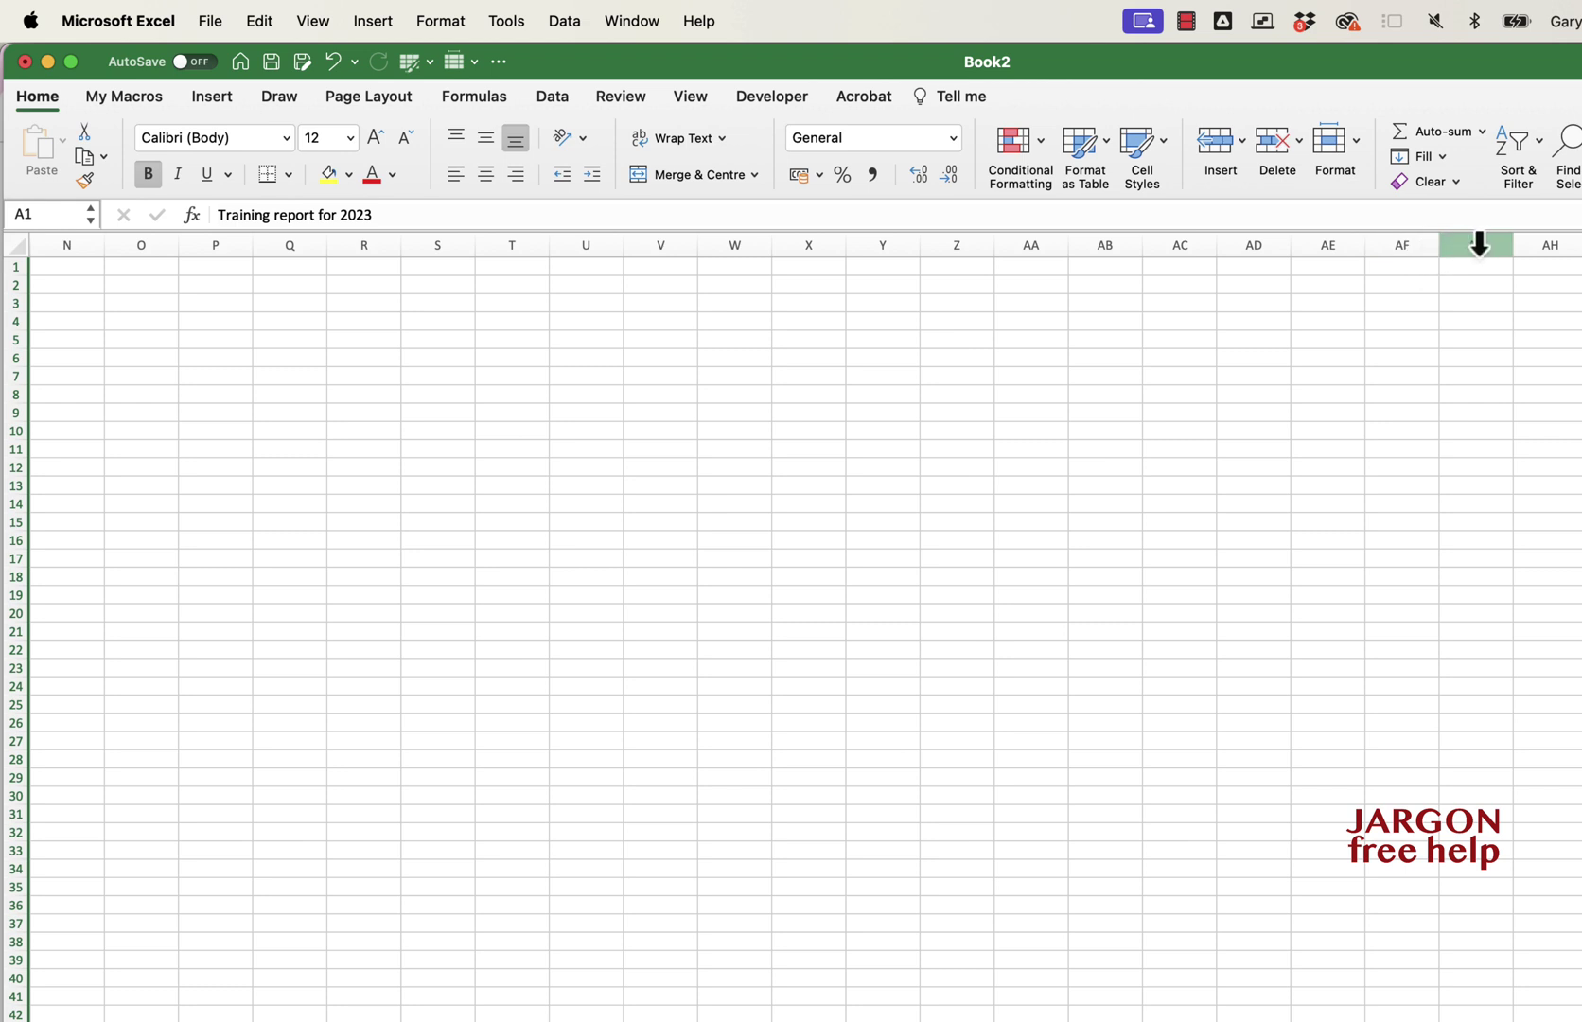
left_click(1478, 244, "shift")
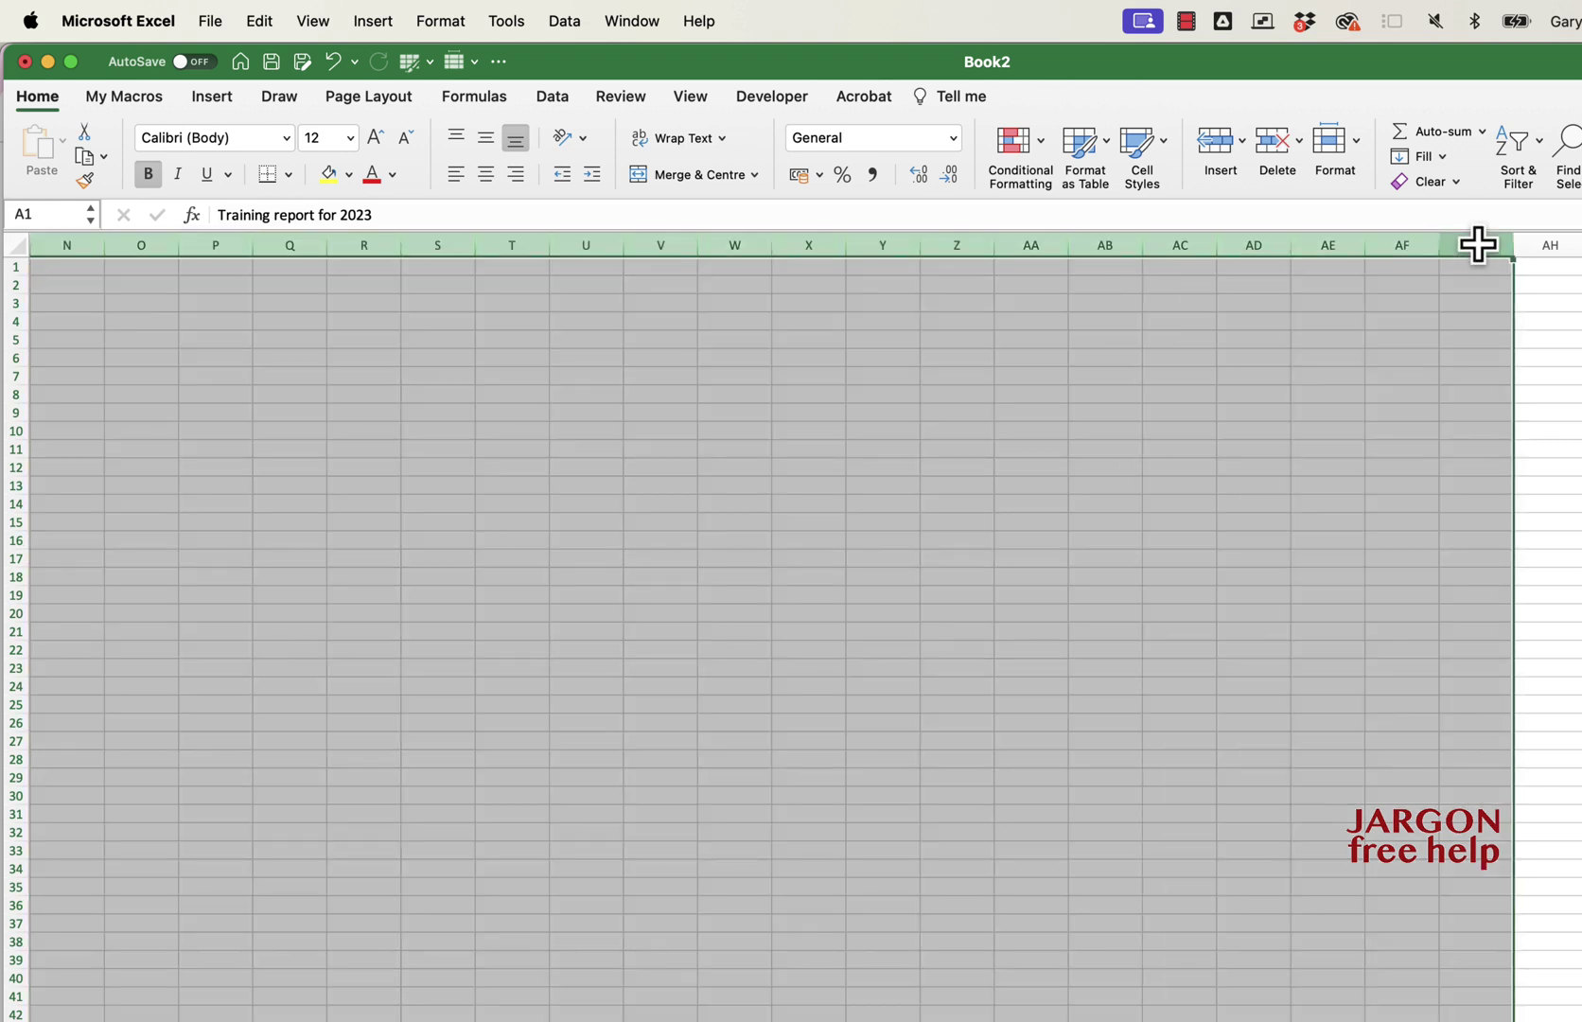
scroll(1476, 265, "left", 10)
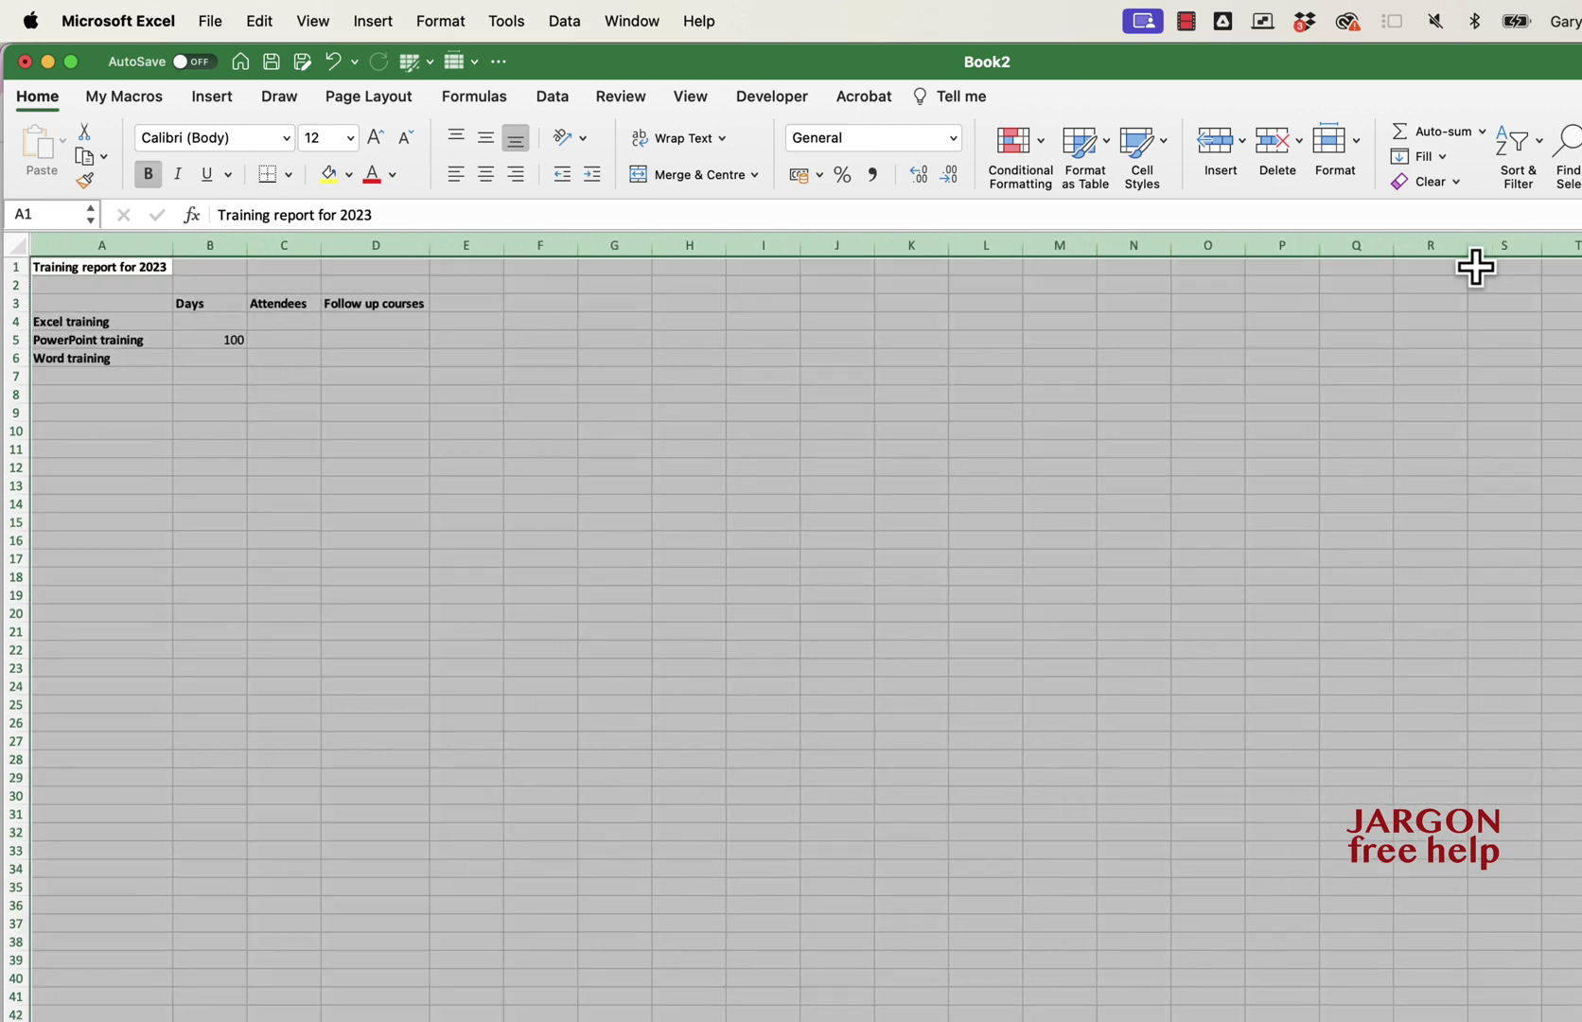
scroll(886, 484, "down", 1)
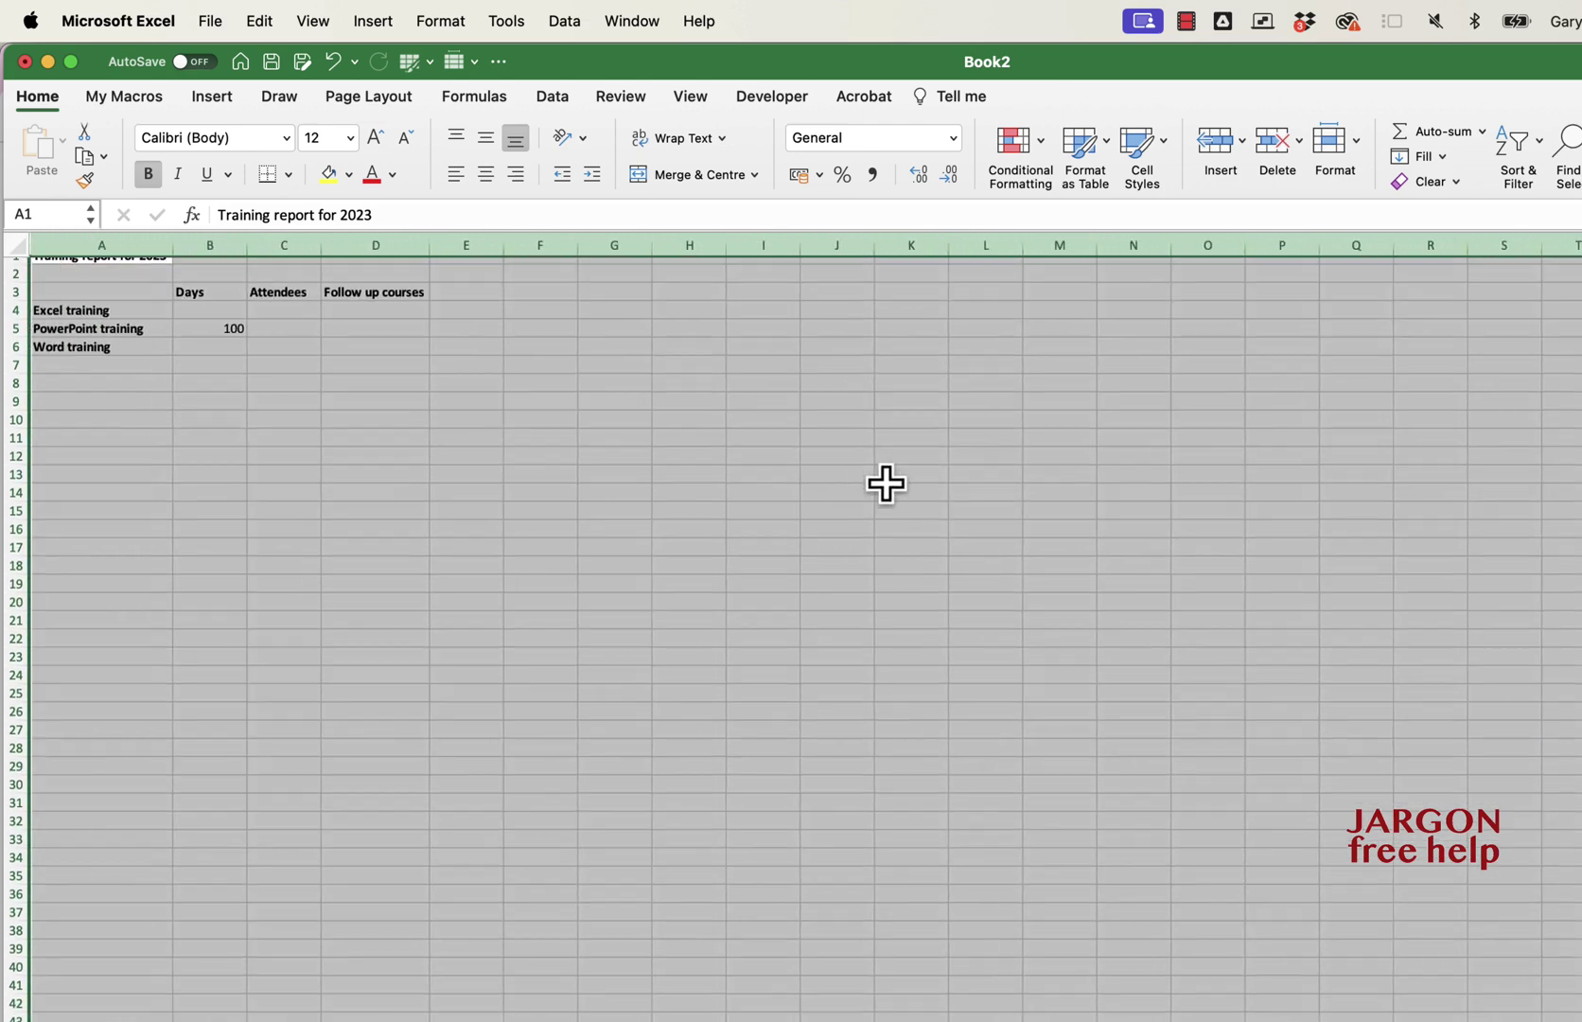
left_click(280, 371)
scroll(280, 371, "up", 1)
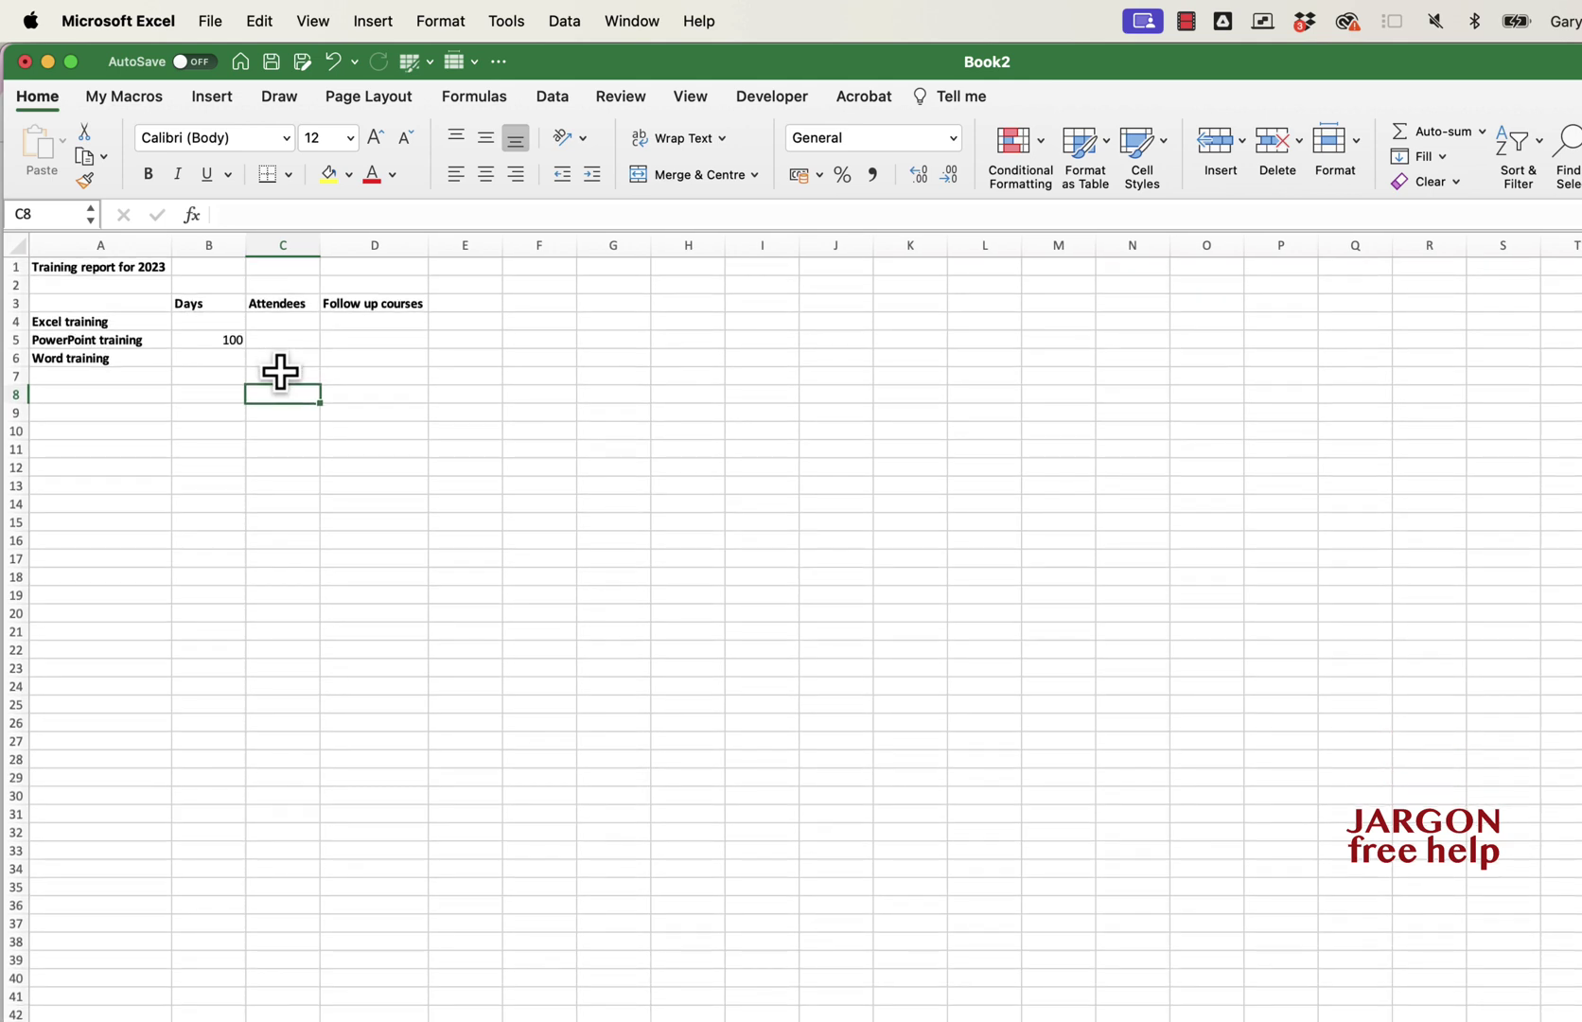